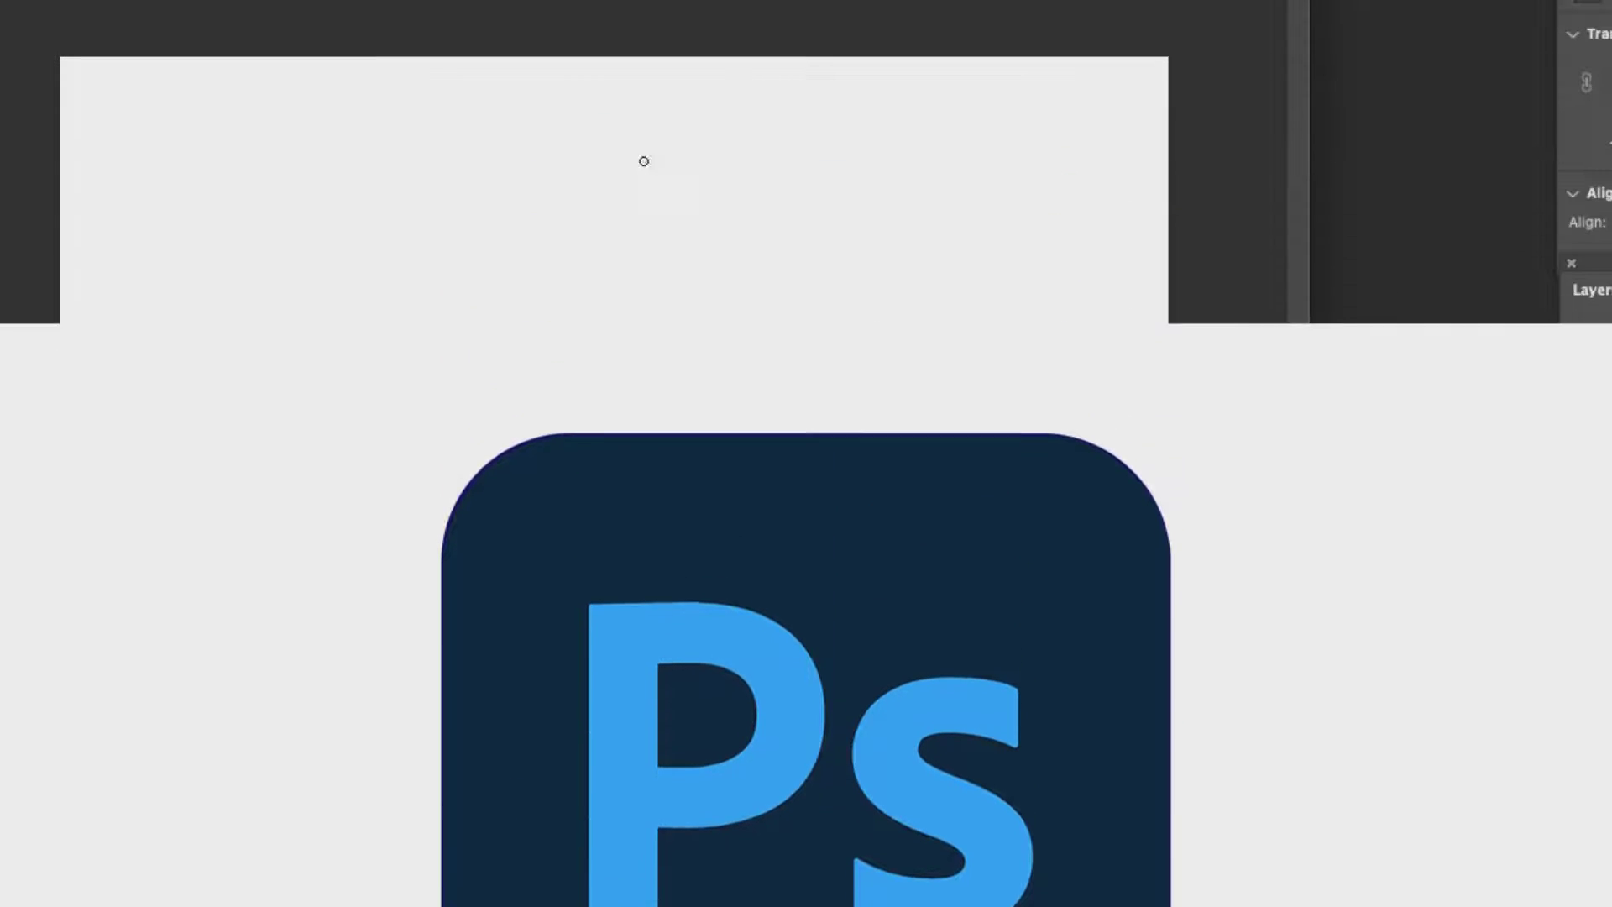
Sketch a large rough round head in the upper middle of the canvas with loose overlapping strokes
{"action": "mouse_move", "coordinate": [600, 167]}
{"action": "left_mouse_down"}
{"action": "mouse_move", "coordinate": [572, 508]}
{"action": "mouse_move", "coordinate": [711, 539]}
{"action": "left_mouse_up"}
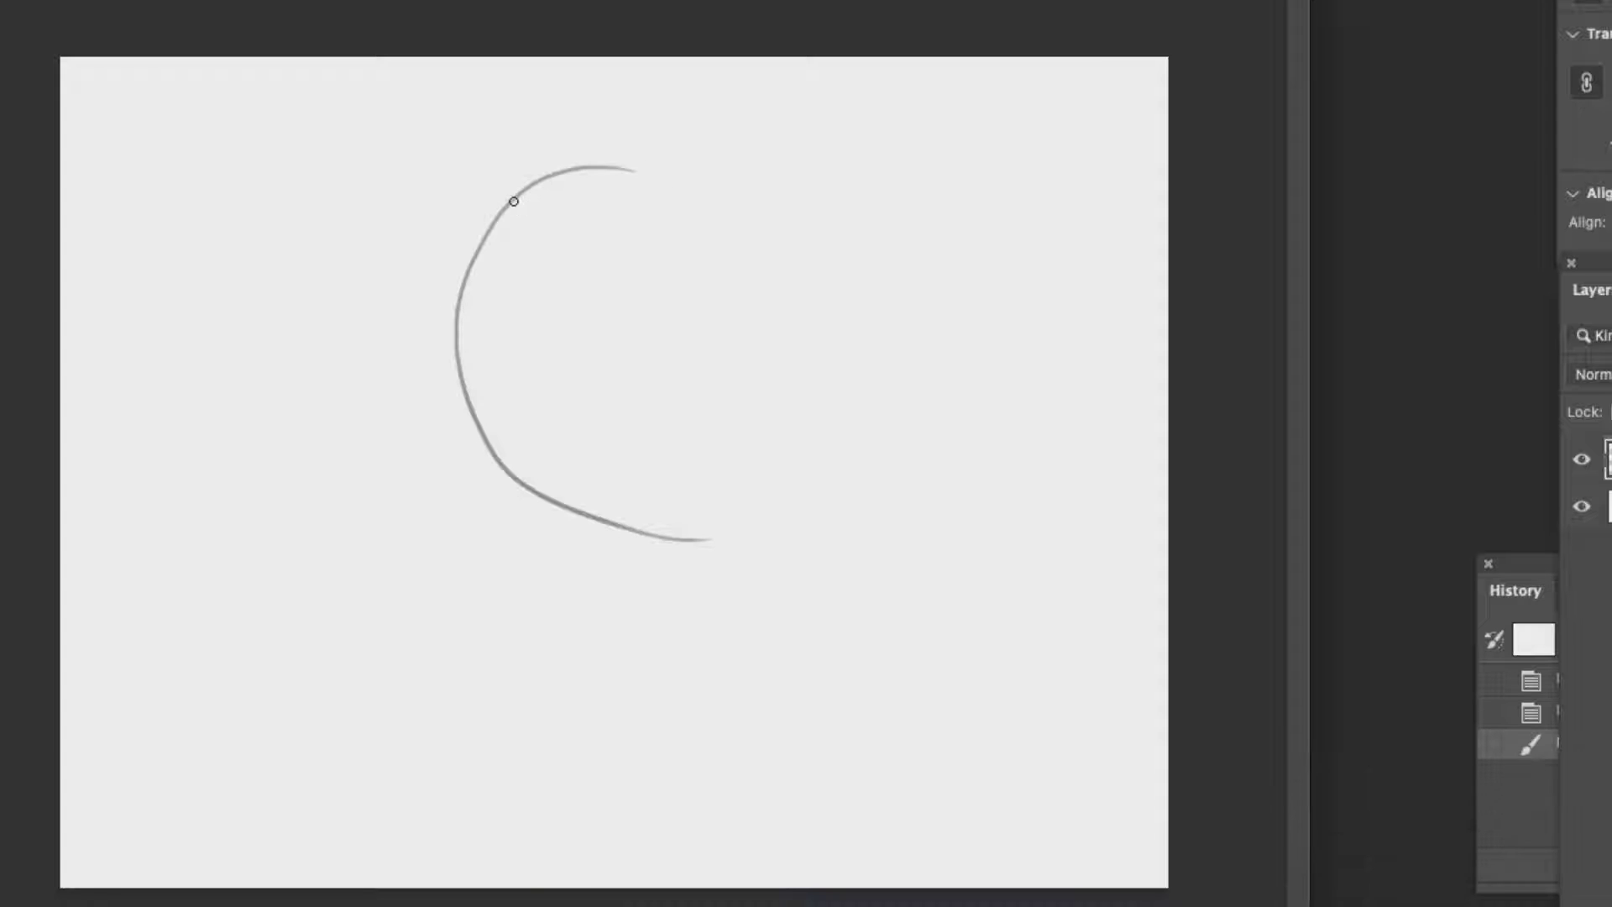
{"action": "left_click_drag", "start_coordinate": [546, 163], "coordinate": [861, 389]}
{"action": "mouse_move", "coordinate": [594, 518]}
{"action": "left_mouse_down"}
{"action": "mouse_move", "coordinate": [777, 490]}
{"action": "mouse_move", "coordinate": [738, 176]}
{"action": "mouse_move", "coordinate": [568, 515]}
{"action": "mouse_move", "coordinate": [748, 511]}
{"action": "left_mouse_up"}
{"action": "mouse_move", "coordinate": [831, 417]}
{"action": "left_mouse_down"}
{"action": "mouse_move", "coordinate": [671, 552]}
{"action": "mouse_move", "coordinate": [860, 382]}
{"action": "left_mouse_up"}
{"action": "left_click_drag", "start_coordinate": [762, 179], "coordinate": [866, 371]}
{"action": "mouse_move", "coordinate": [857, 370]}
{"action": "left_mouse_down"}
{"action": "mouse_move", "coordinate": [707, 540]}
{"action": "mouse_move", "coordinate": [806, 480]}
{"action": "left_mouse_up"}
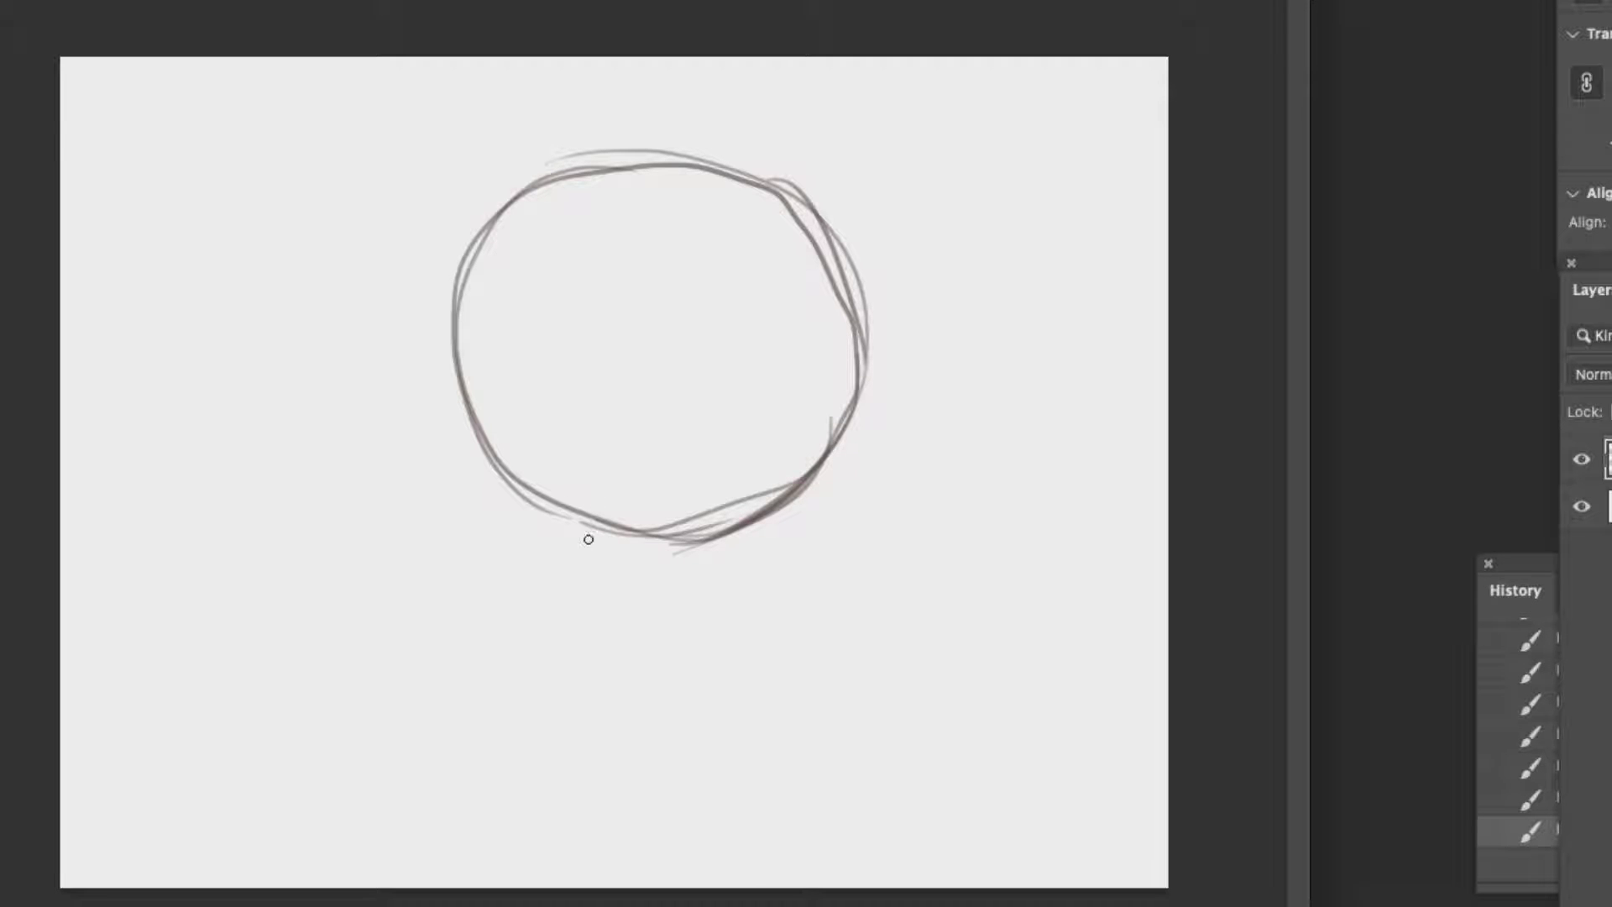
Sketch a long, thin tapering neck below the head and reinforce the head's upper and left outline
{"action": "left_click_drag", "start_coordinate": [621, 530], "coordinate": [680, 685]}
{"action": "left_click_drag", "start_coordinate": [702, 538], "coordinate": [689, 768]}
{"action": "left_click_drag", "start_coordinate": [643, 542], "coordinate": [680, 802]}
{"action": "left_click_drag", "start_coordinate": [691, 554], "coordinate": [707, 541]}
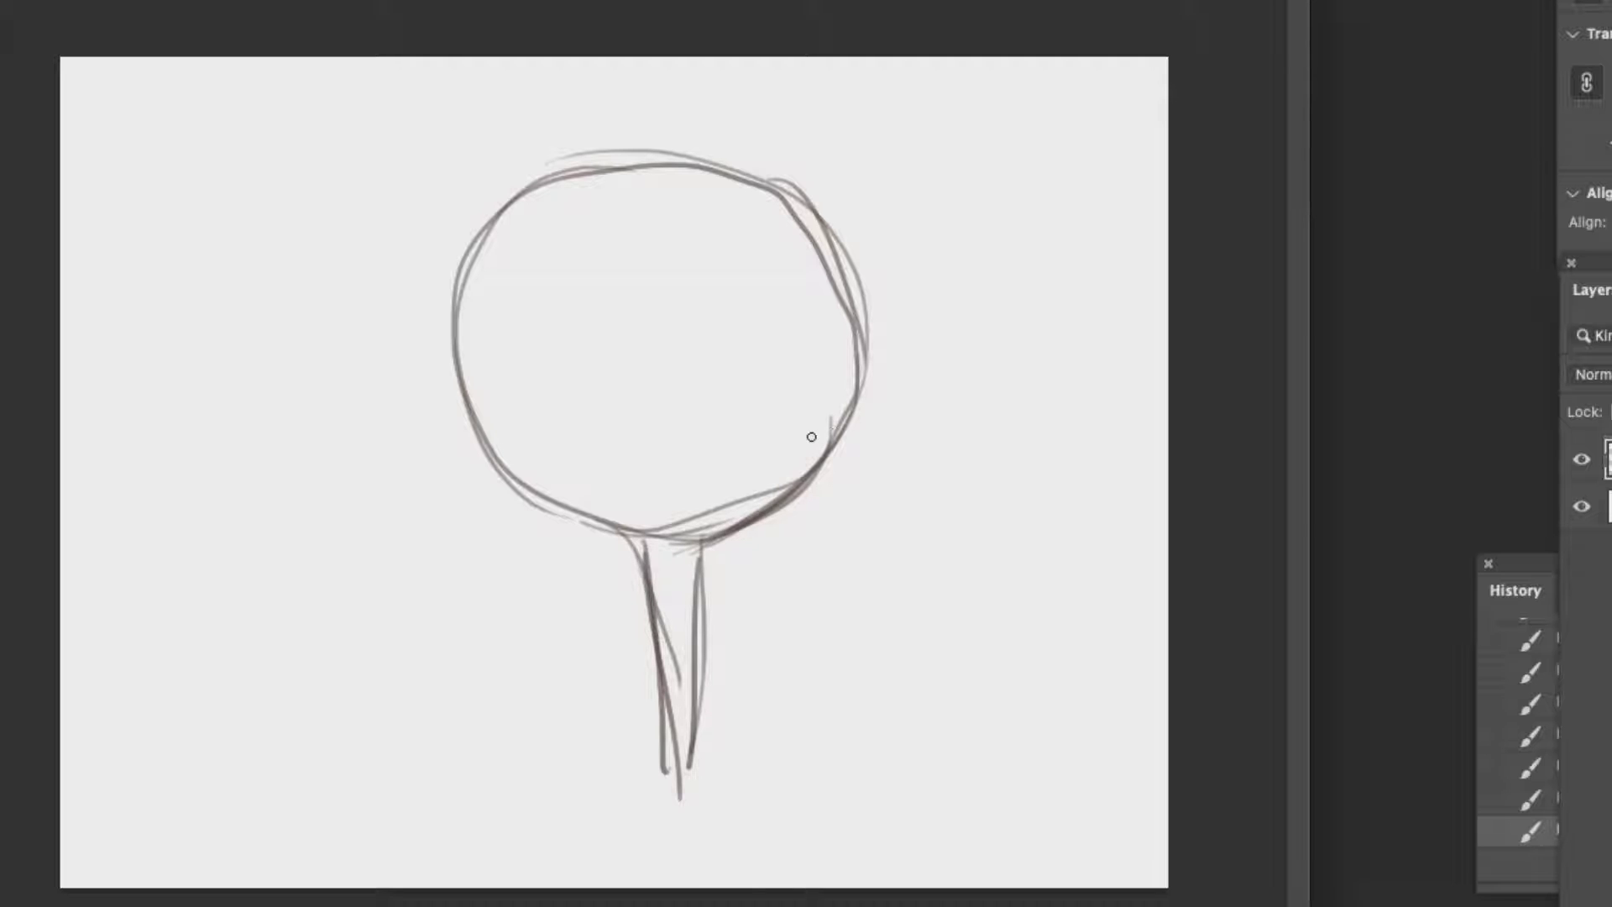
{"action": "left_click_drag", "start_coordinate": [554, 176], "coordinate": [461, 317]}
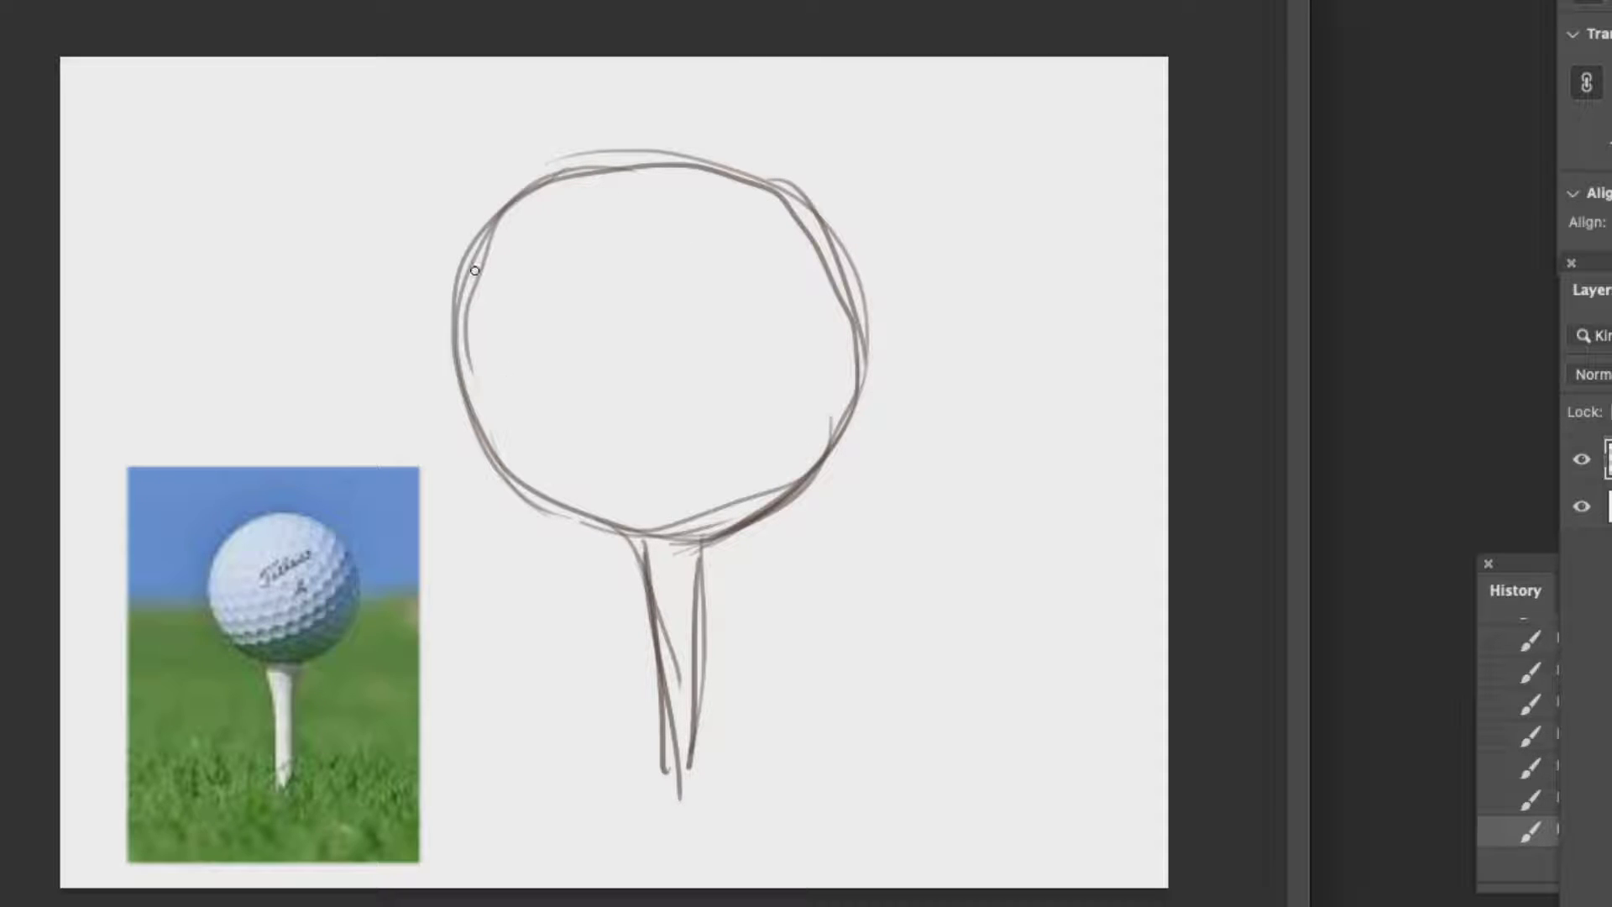
{"action": "left_click_drag", "start_coordinate": [540, 202], "coordinate": [788, 183]}
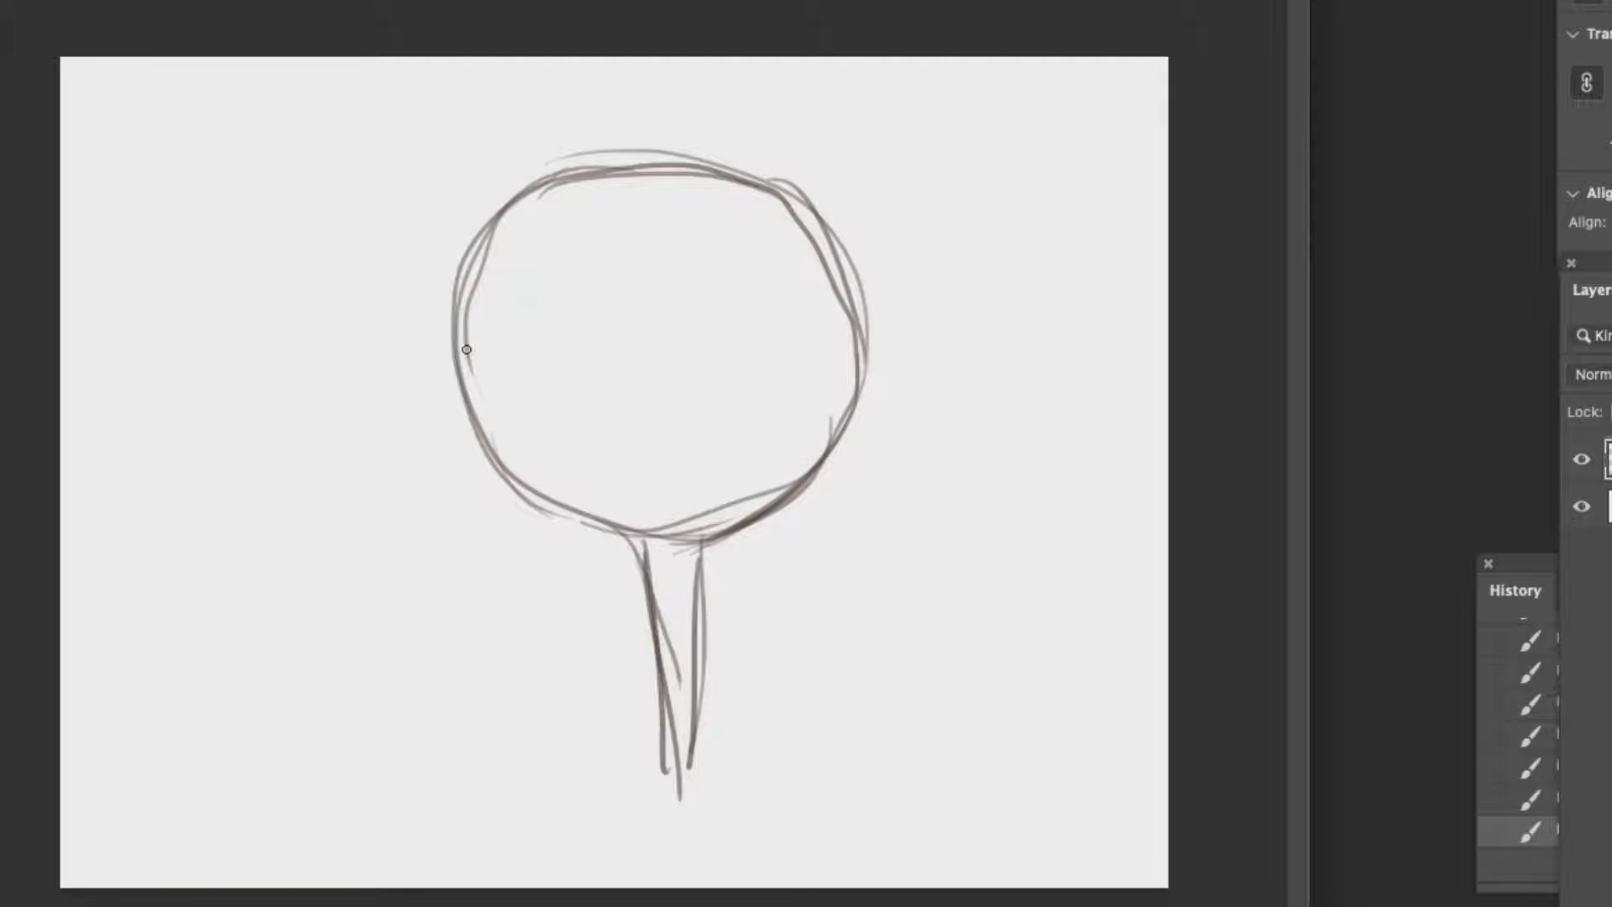
Sketch a light curved guide line across the face and two large rough oval eye sockets on it
{"action": "mouse_move", "coordinate": [459, 355]}
{"action": "left_mouse_down"}
{"action": "mouse_move", "coordinate": [612, 317]}
{"action": "mouse_move", "coordinate": [842, 305]}
{"action": "left_mouse_up"}
{"action": "mouse_move", "coordinate": [555, 249]}
{"action": "left_mouse_down"}
{"action": "mouse_move", "coordinate": [534, 286]}
{"action": "mouse_move", "coordinate": [562, 366]}
{"action": "left_mouse_up"}
{"action": "left_click_drag", "start_coordinate": [541, 256], "coordinate": [633, 319]}
{"action": "mouse_move", "coordinate": [550, 256]}
{"action": "left_mouse_down"}
{"action": "mouse_move", "coordinate": [505, 310]}
{"action": "mouse_move", "coordinate": [564, 376]}
{"action": "left_mouse_up"}
{"action": "left_click_drag", "start_coordinate": [552, 240], "coordinate": [625, 345]}
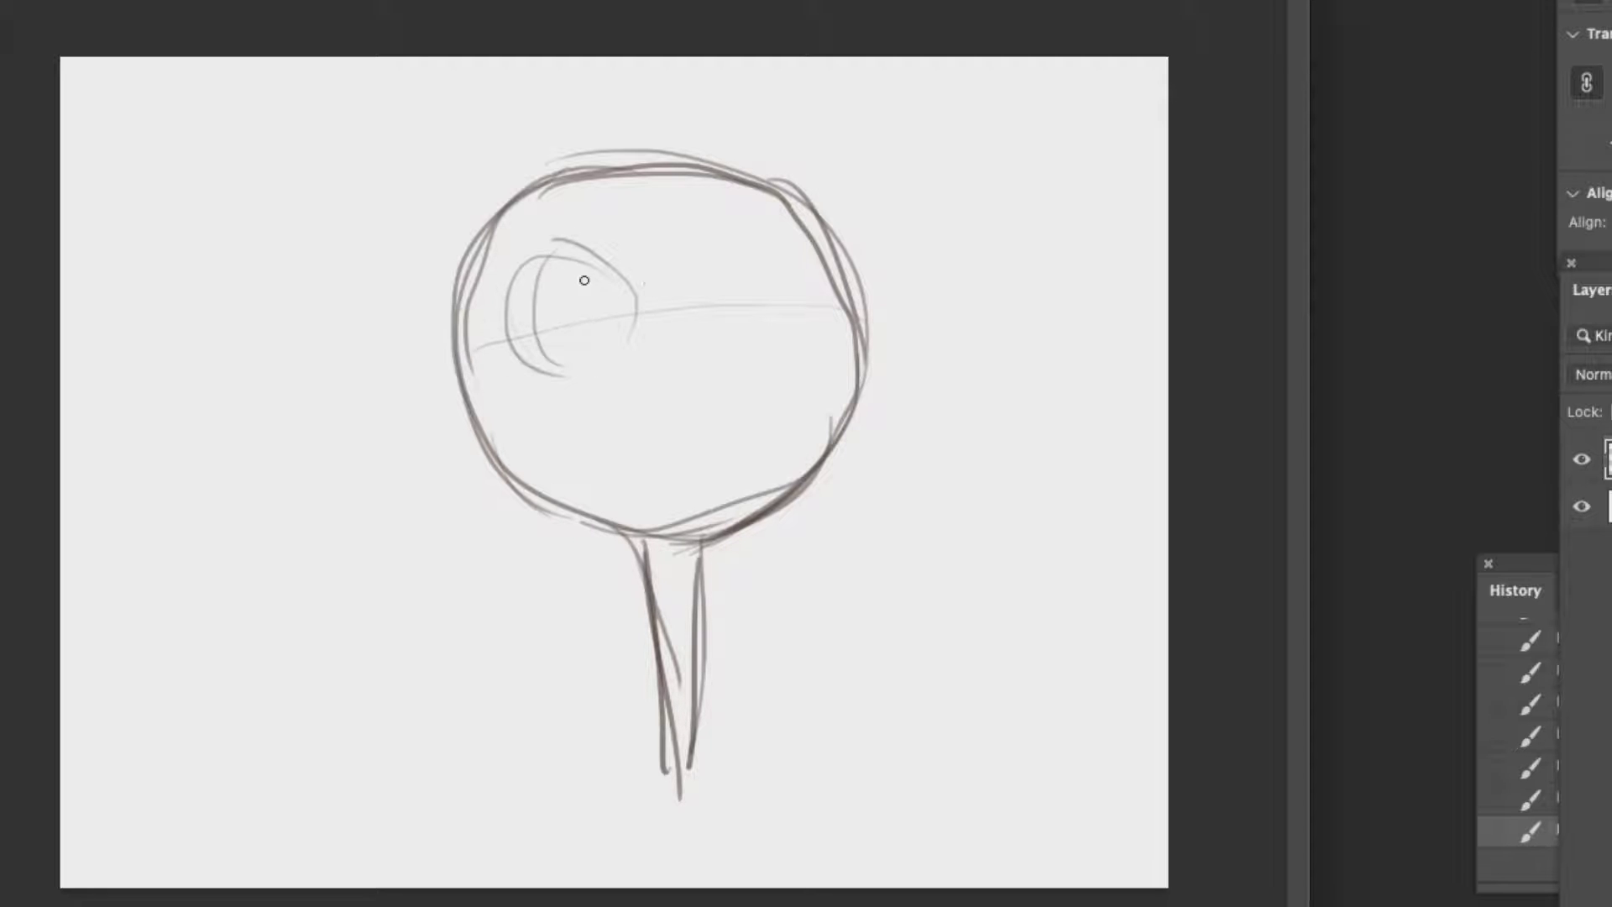
{"action": "mouse_move", "coordinate": [764, 238]}
{"action": "left_mouse_down"}
{"action": "mouse_move", "coordinate": [762, 338]}
{"action": "mouse_move", "coordinate": [743, 352]}
{"action": "mouse_move", "coordinate": [763, 215]}
{"action": "mouse_move", "coordinate": [720, 269]}
{"action": "left_mouse_up"}
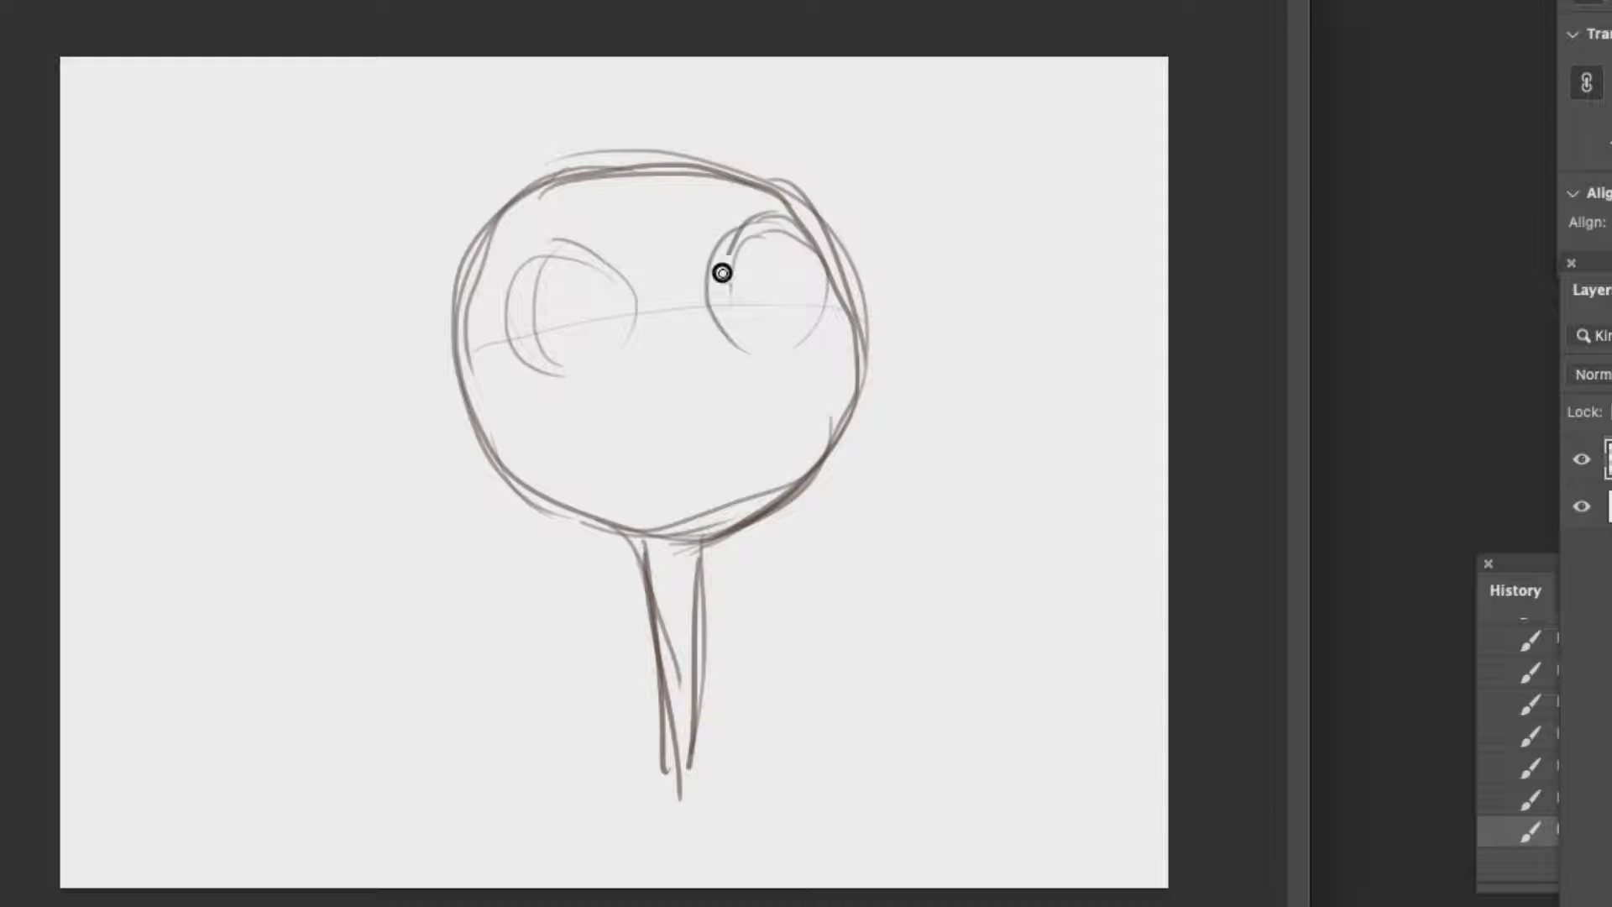
{"action": "mouse_move", "coordinate": [745, 212]}
{"action": "left_mouse_down"}
{"action": "mouse_move", "coordinate": [716, 309]}
{"action": "mouse_move", "coordinate": [771, 346]}
{"action": "left_mouse_up"}
{"action": "left_click_drag", "start_coordinate": [509, 274], "coordinate": [514, 367]}
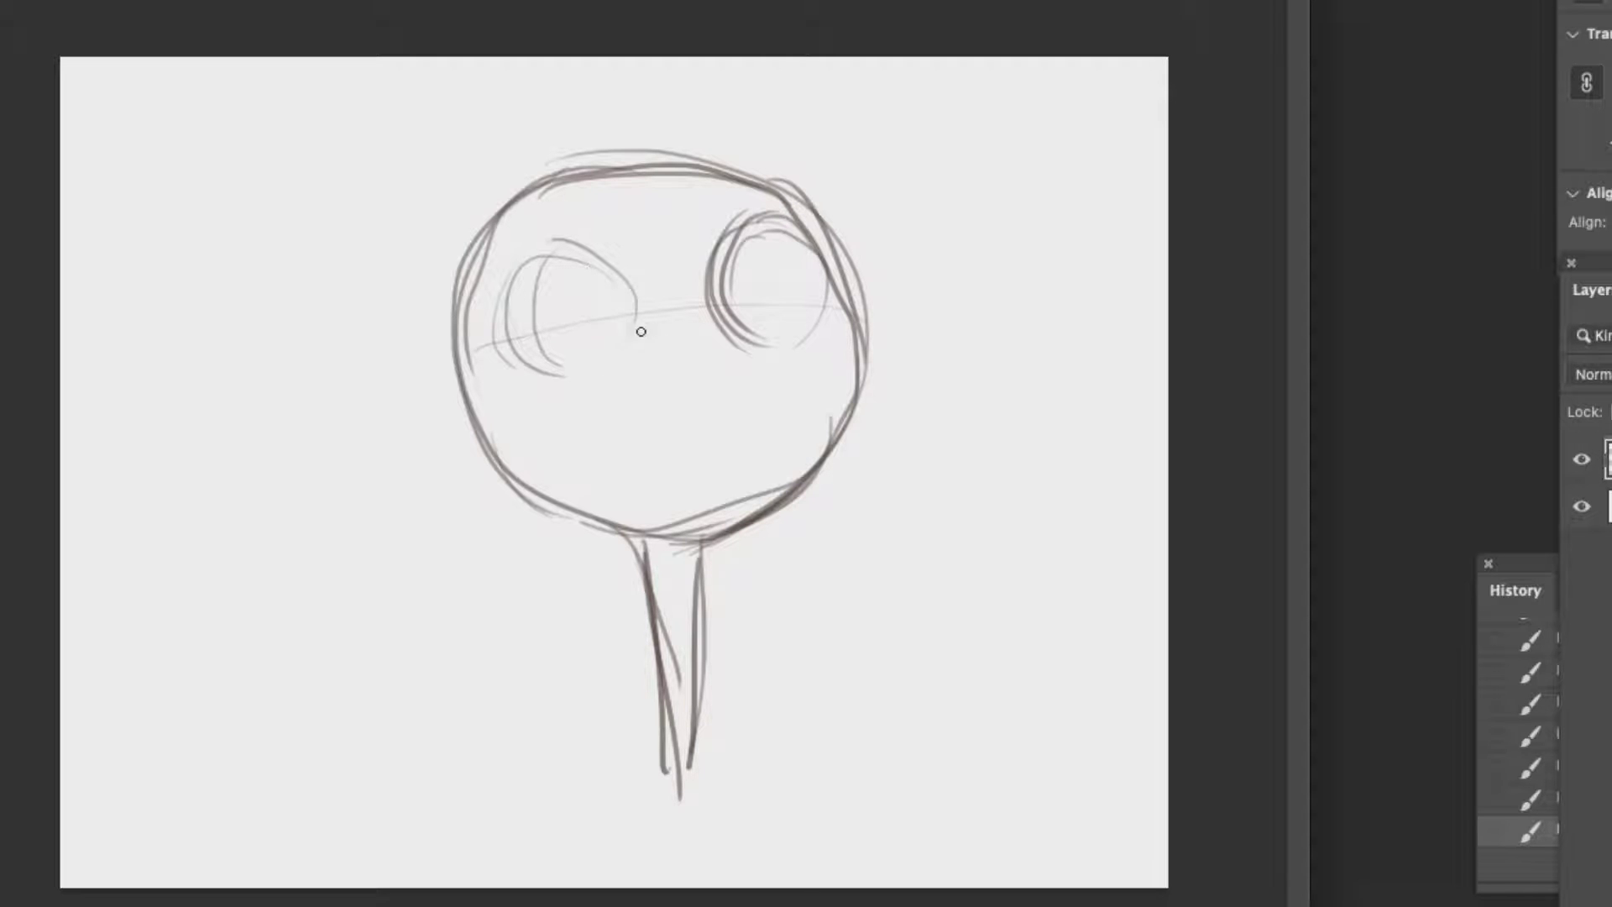
Add two small nostrils between the eyes and round out the outlines of both eye sockets
{"action": "mouse_move", "coordinate": [668, 364]}
{"action": "left_mouse_down"}
{"action": "mouse_move", "coordinate": [656, 374]}
{"action": "mouse_move", "coordinate": [714, 379]}
{"action": "mouse_move", "coordinate": [660, 378]}
{"action": "mouse_move", "coordinate": [693, 362]}
{"action": "left_mouse_up"}
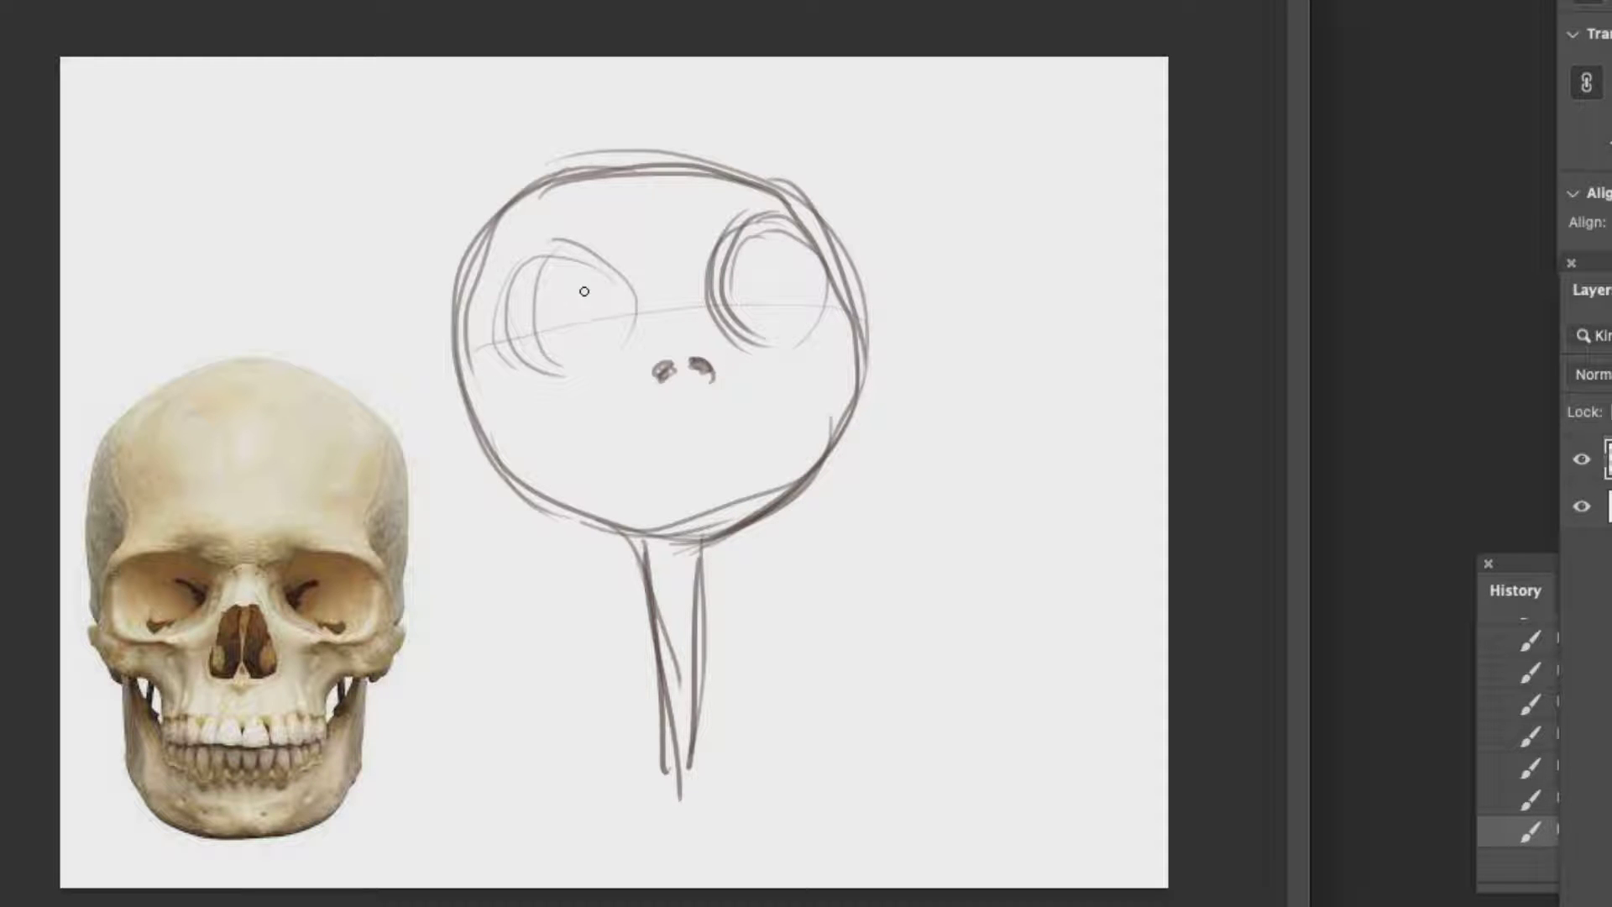
{"action": "mouse_move", "coordinate": [583, 256]}
{"action": "left_mouse_down"}
{"action": "mouse_move", "coordinate": [509, 277]}
{"action": "mouse_move", "coordinate": [542, 311]}
{"action": "mouse_move", "coordinate": [498, 328]}
{"action": "mouse_move", "coordinate": [564, 340]}
{"action": "mouse_move", "coordinate": [561, 368]}
{"action": "mouse_move", "coordinate": [625, 290]}
{"action": "left_mouse_up"}
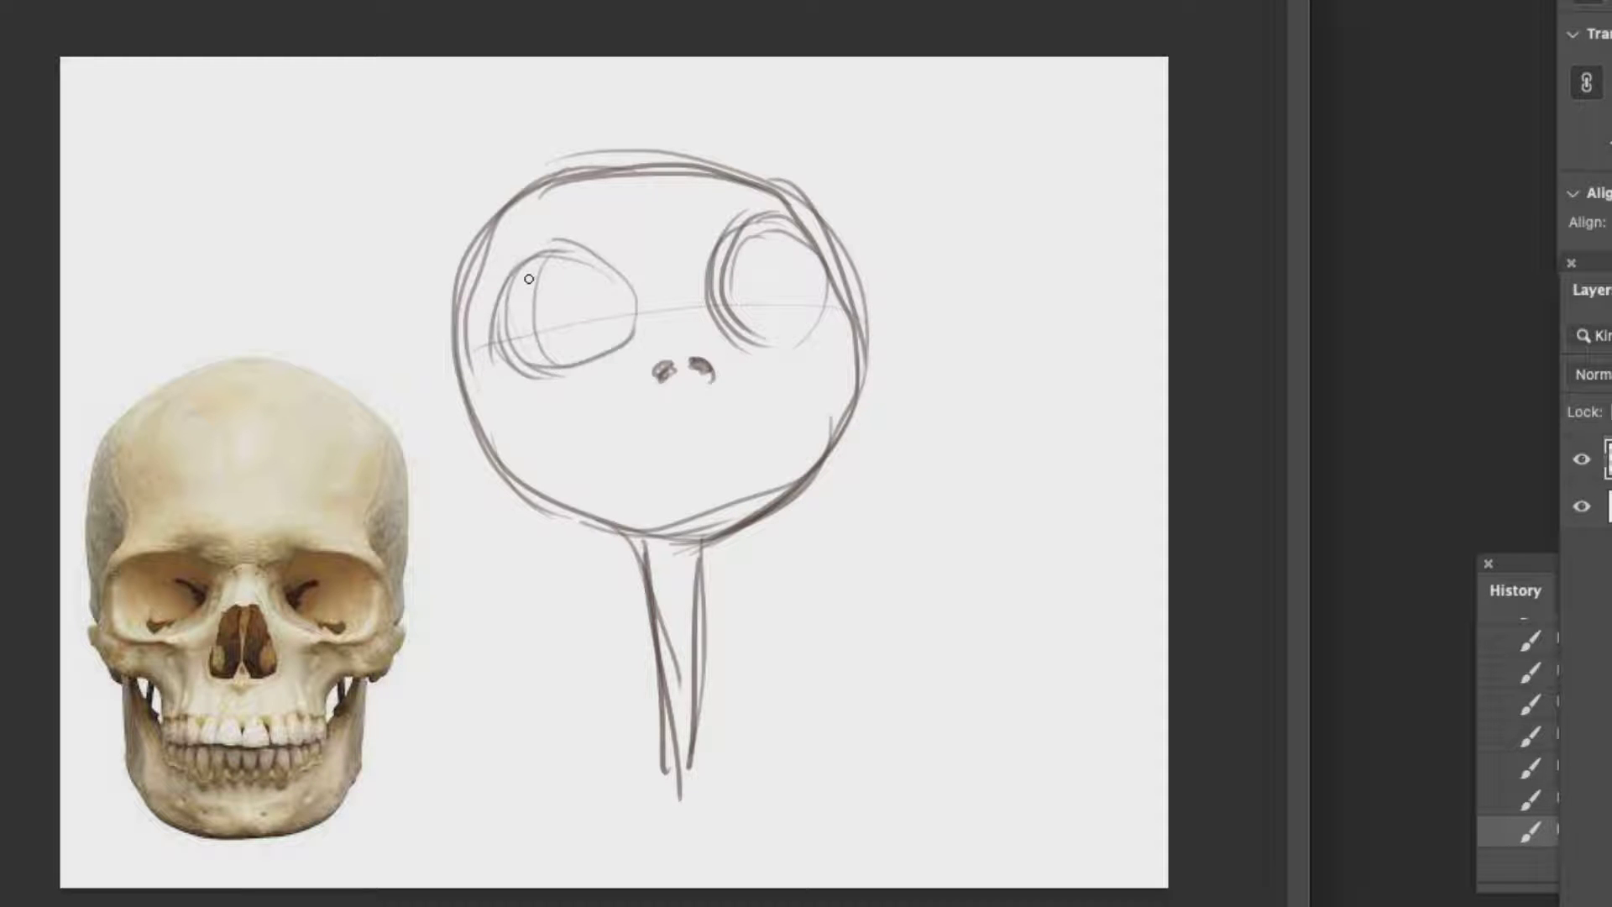
{"action": "mouse_move", "coordinate": [529, 279]}
{"action": "left_mouse_down"}
{"action": "mouse_move", "coordinate": [553, 246]}
{"action": "mouse_move", "coordinate": [631, 333]}
{"action": "mouse_move", "coordinate": [571, 361]}
{"action": "mouse_move", "coordinate": [633, 273]}
{"action": "left_mouse_up"}
{"action": "mouse_move", "coordinate": [766, 231]}
{"action": "left_mouse_down"}
{"action": "mouse_move", "coordinate": [742, 339]}
{"action": "mouse_move", "coordinate": [825, 275]}
{"action": "left_mouse_up"}
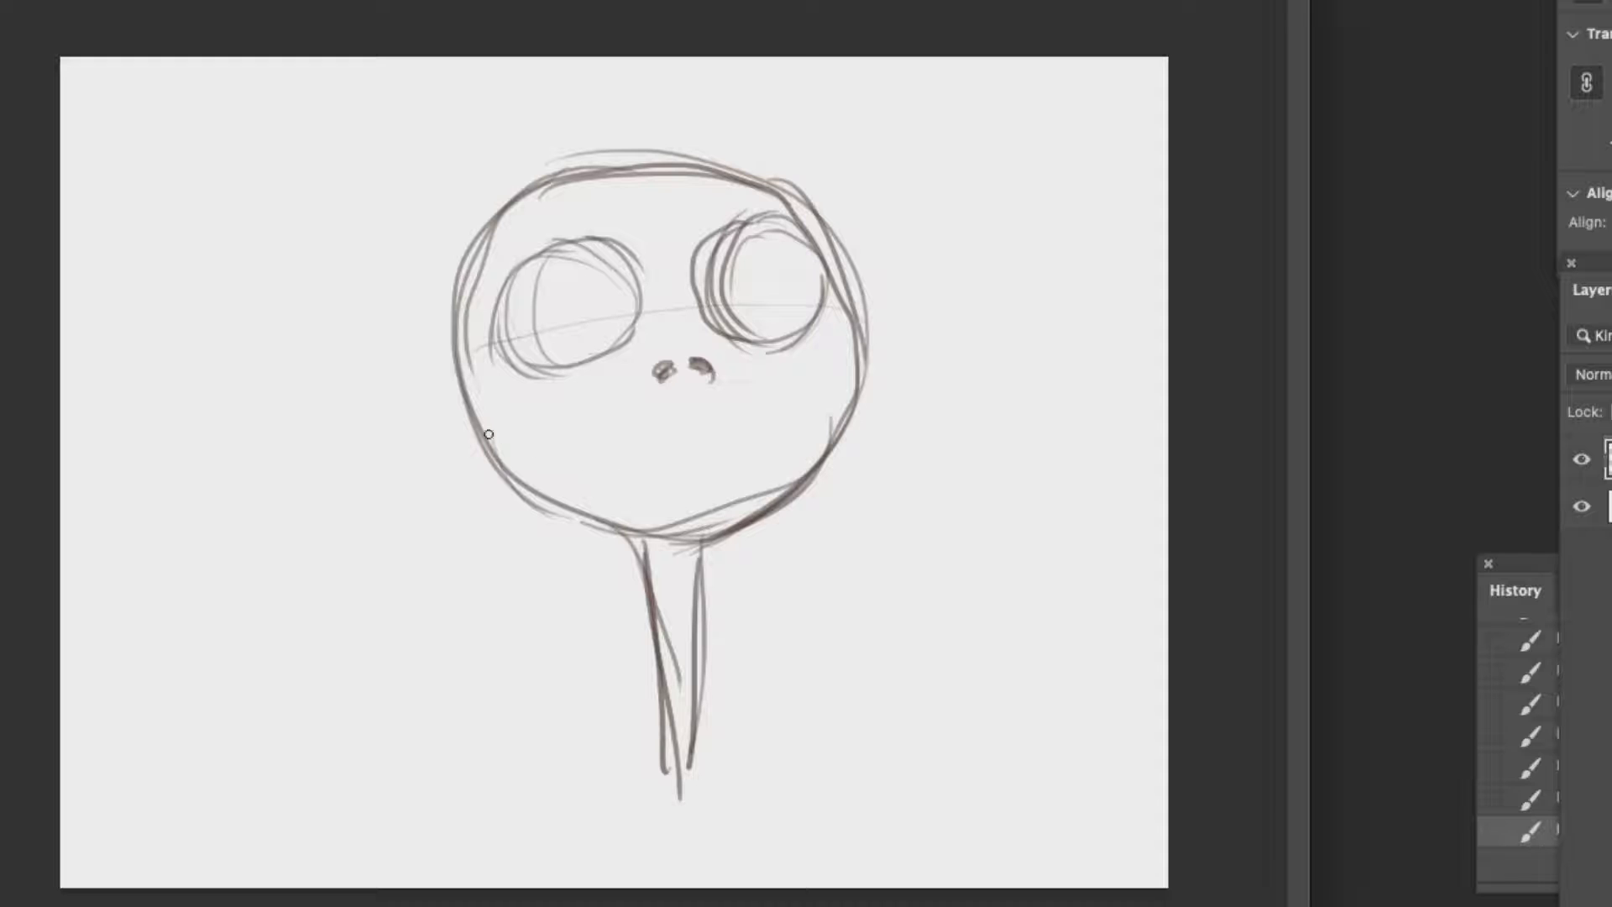
Sketch a wide curved smile across the lower face and cross it with short straight and X-shaped stitches
{"action": "mouse_move", "coordinate": [489, 434]}
{"action": "left_mouse_down"}
{"action": "mouse_move", "coordinate": [567, 461]}
{"action": "mouse_move", "coordinate": [696, 461]}
{"action": "mouse_move", "coordinate": [800, 430]}
{"action": "mouse_move", "coordinate": [873, 367]}
{"action": "left_mouse_up"}
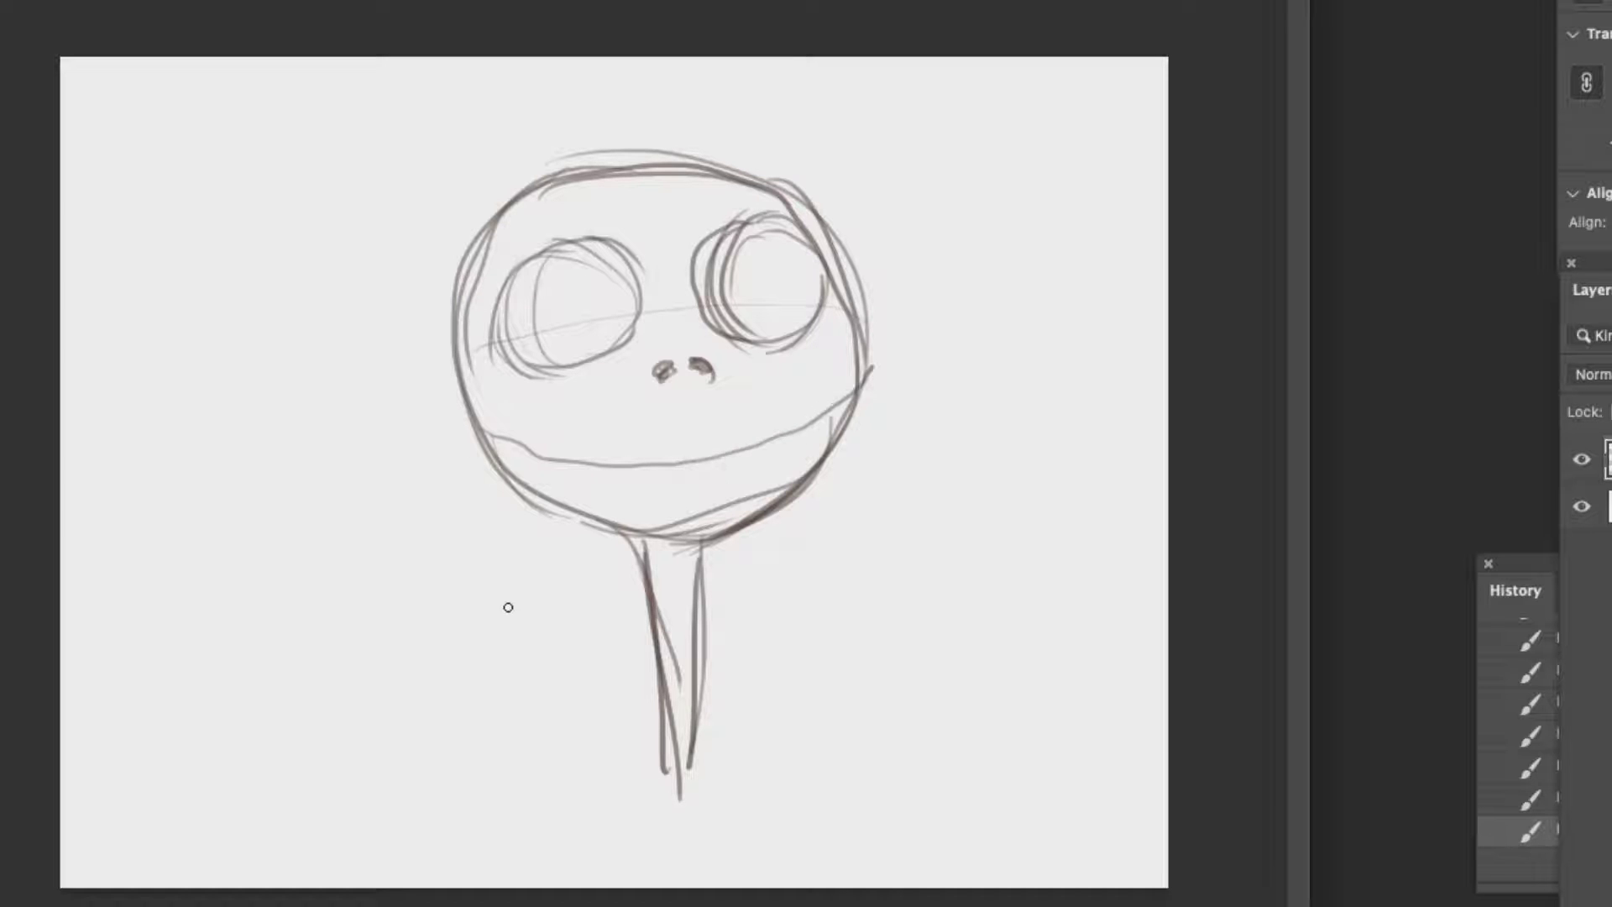
{"action": "mouse_move", "coordinate": [553, 435]}
{"action": "left_mouse_down"}
{"action": "mouse_move", "coordinate": [548, 475]}
{"action": "mouse_move", "coordinate": [603, 479]}
{"action": "left_mouse_up"}
{"action": "mouse_move", "coordinate": [621, 438]}
{"action": "left_mouse_down"}
{"action": "mouse_move", "coordinate": [584, 481]}
{"action": "mouse_move", "coordinate": [714, 468]}
{"action": "left_mouse_up"}
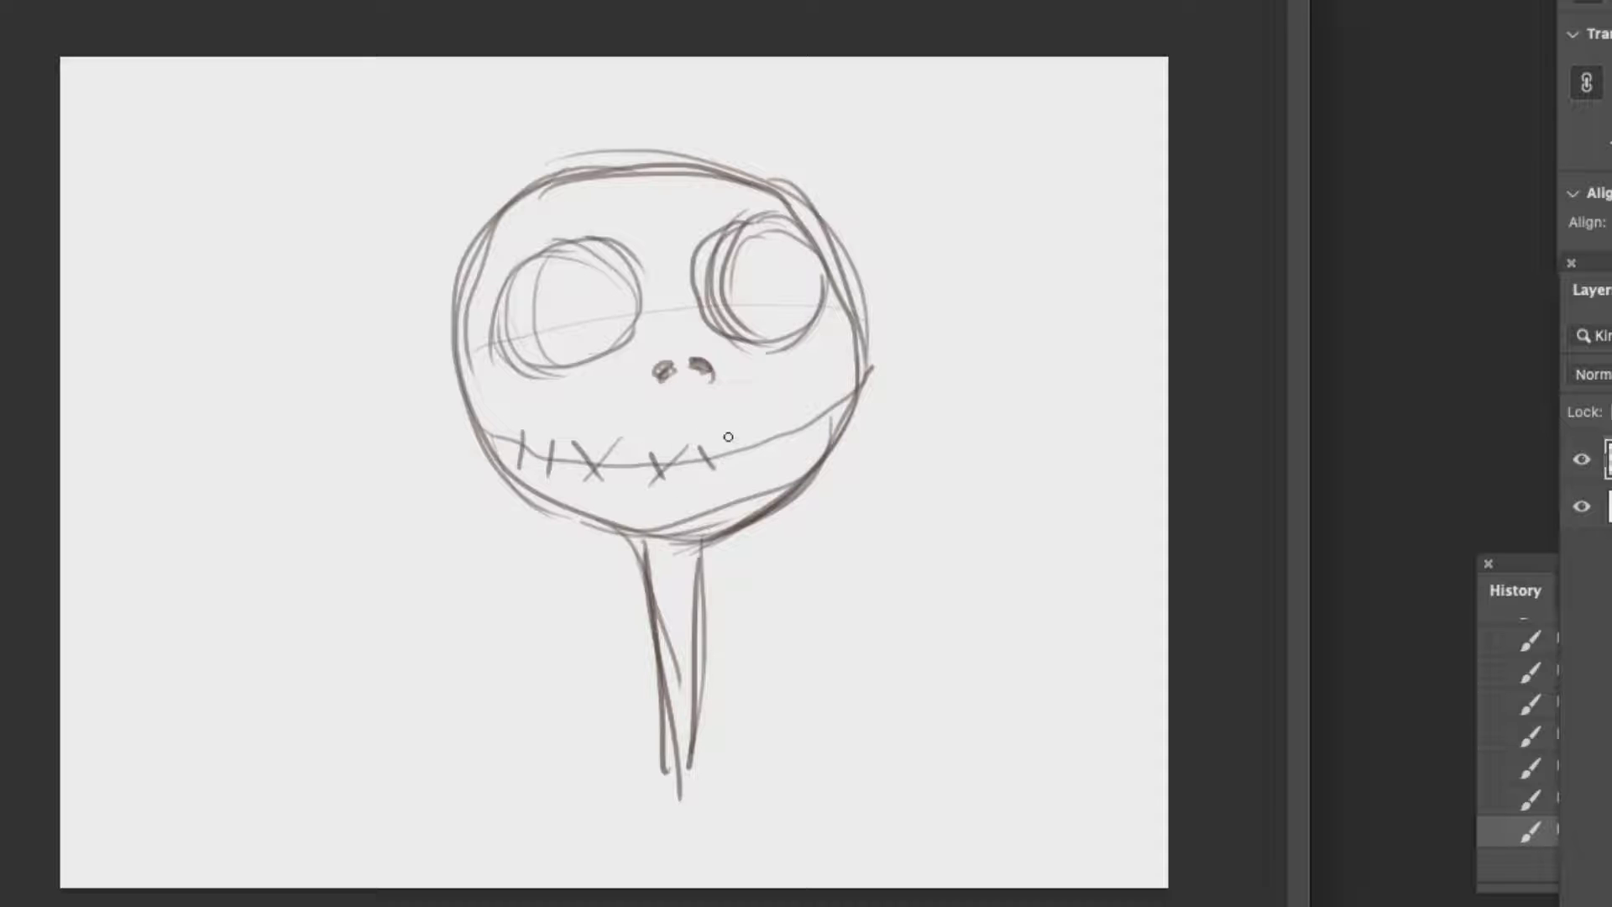
{"action": "left_click_drag", "start_coordinate": [784, 423], "coordinate": [789, 442]}
{"action": "mouse_move", "coordinate": [806, 407]}
{"action": "left_mouse_down"}
{"action": "mouse_move", "coordinate": [836, 429]}
{"action": "mouse_move", "coordinate": [820, 428]}
{"action": "left_mouse_up"}
Sketch a bat-head bow tie at the base of the neck with jagged wings spreading to both sides
{"action": "mouse_move", "coordinate": [656, 774]}
{"action": "left_mouse_down"}
{"action": "mouse_move", "coordinate": [616, 758]}
{"action": "mouse_move", "coordinate": [635, 782]}
{"action": "mouse_move", "coordinate": [606, 802]}
{"action": "mouse_move", "coordinate": [682, 831]}
{"action": "mouse_move", "coordinate": [718, 797]}
{"action": "mouse_move", "coordinate": [716, 754]}
{"action": "mouse_move", "coordinate": [622, 795]}
{"action": "mouse_move", "coordinate": [646, 817]}
{"action": "mouse_move", "coordinate": [705, 821]}
{"action": "mouse_move", "coordinate": [729, 788]}
{"action": "mouse_move", "coordinate": [624, 795]}
{"action": "mouse_move", "coordinate": [647, 823]}
{"action": "mouse_move", "coordinate": [713, 817]}
{"action": "mouse_move", "coordinate": [724, 787]}
{"action": "mouse_move", "coordinate": [656, 779]}
{"action": "mouse_move", "coordinate": [613, 801]}
{"action": "mouse_move", "coordinate": [667, 823]}
{"action": "mouse_move", "coordinate": [690, 780]}
{"action": "mouse_move", "coordinate": [639, 782]}
{"action": "mouse_move", "coordinate": [601, 759]}
{"action": "mouse_move", "coordinate": [700, 758]}
{"action": "mouse_move", "coordinate": [687, 769]}
{"action": "mouse_move", "coordinate": [733, 739]}
{"action": "mouse_move", "coordinate": [705, 771]}
{"action": "mouse_move", "coordinate": [709, 808]}
{"action": "mouse_move", "coordinate": [677, 824]}
{"action": "mouse_move", "coordinate": [643, 816]}
{"action": "mouse_move", "coordinate": [643, 792]}
{"action": "mouse_move", "coordinate": [724, 786]}
{"action": "mouse_move", "coordinate": [628, 799]}
{"action": "mouse_move", "coordinate": [661, 806]}
{"action": "mouse_move", "coordinate": [663, 787]}
{"action": "mouse_move", "coordinate": [709, 786]}
{"action": "mouse_move", "coordinate": [683, 800]}
{"action": "mouse_move", "coordinate": [720, 770]}
{"action": "left_mouse_up"}
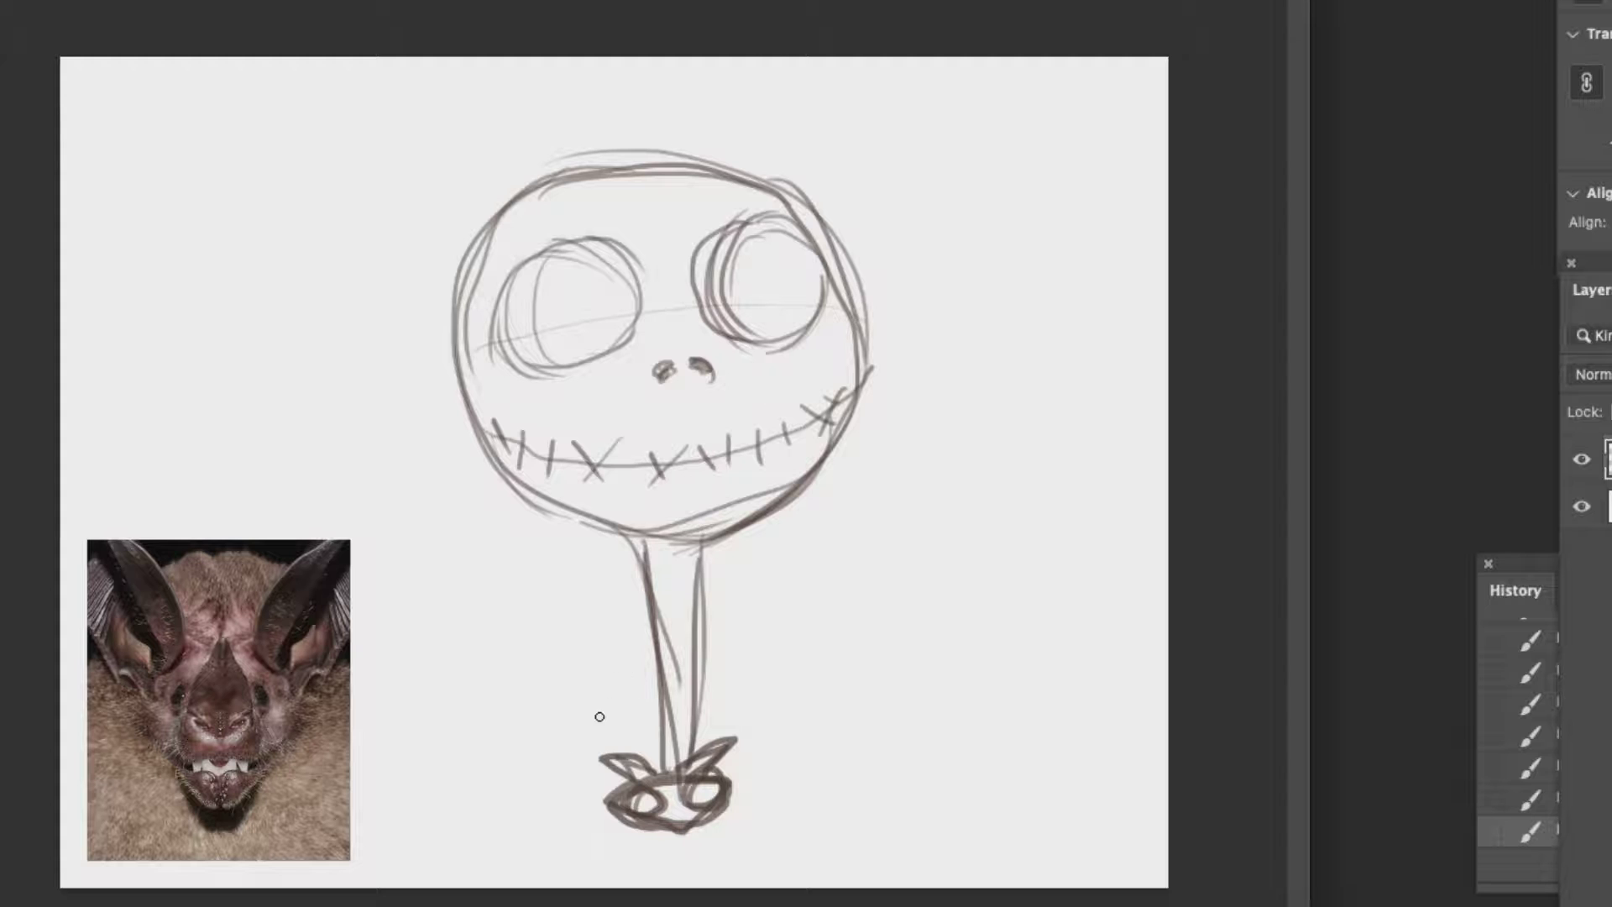
{"action": "mouse_move", "coordinate": [608, 799]}
{"action": "left_mouse_down"}
{"action": "mouse_move", "coordinate": [464, 770]}
{"action": "mouse_move", "coordinate": [453, 788]}
{"action": "mouse_move", "coordinate": [634, 816]}
{"action": "left_mouse_up"}
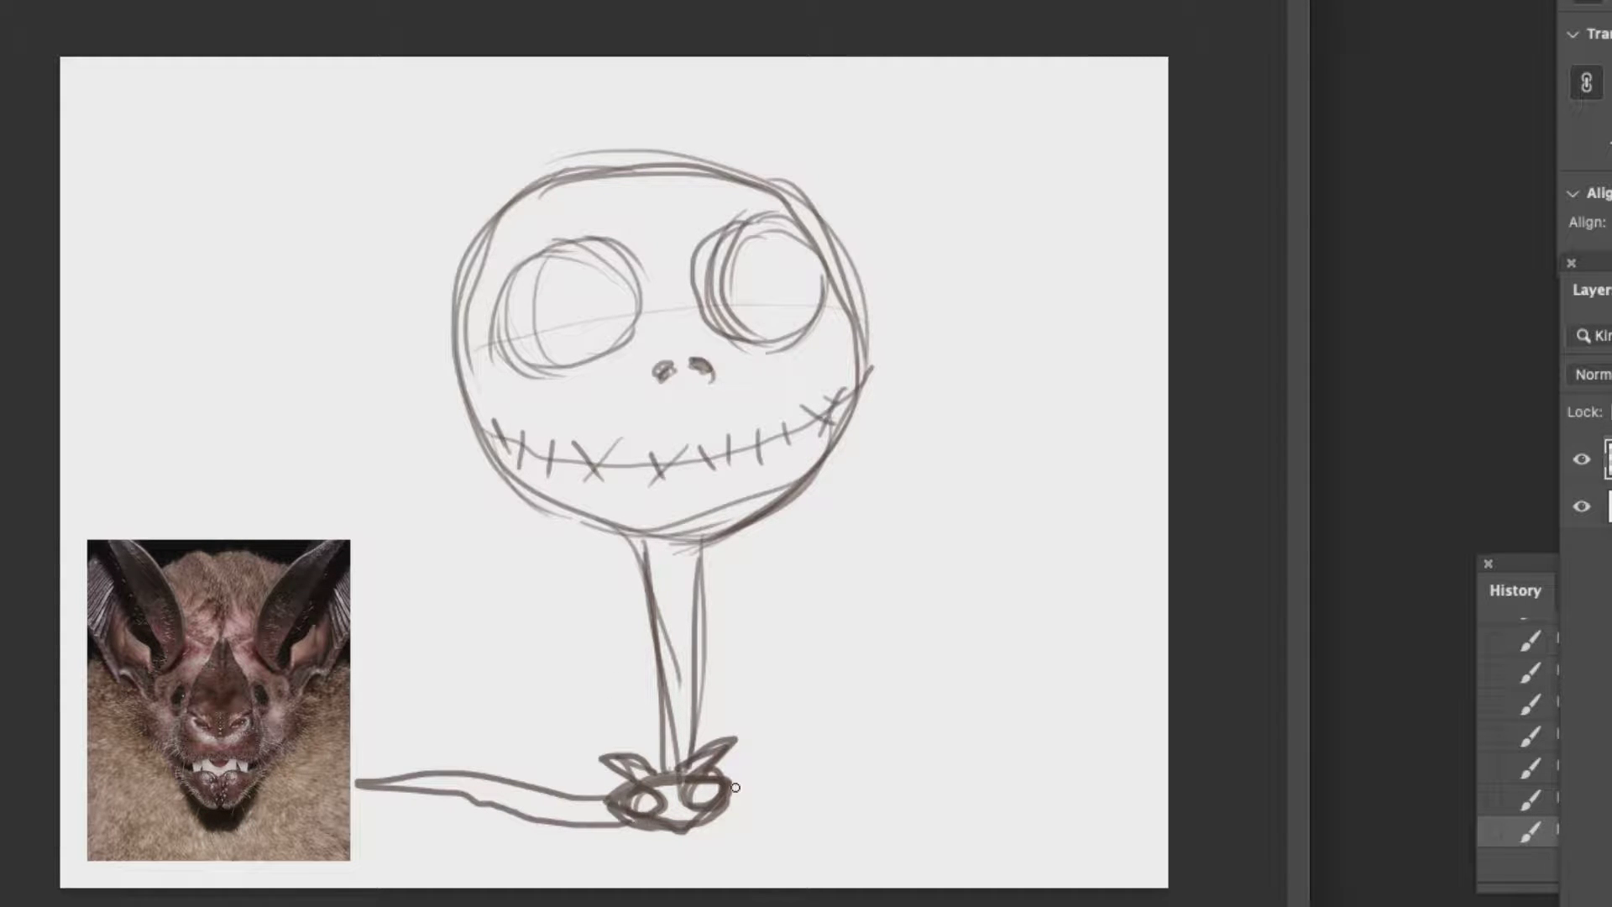
{"action": "mouse_move", "coordinate": [735, 785]}
{"action": "left_mouse_down"}
{"action": "mouse_move", "coordinate": [914, 680]}
{"action": "mouse_move", "coordinate": [965, 674]}
{"action": "mouse_move", "coordinate": [831, 744]}
{"action": "mouse_move", "coordinate": [933, 767]}
{"action": "mouse_move", "coordinate": [867, 770]}
{"action": "mouse_move", "coordinate": [932, 813]}
{"action": "mouse_move", "coordinate": [731, 810]}
{"action": "left_mouse_up"}
{"action": "mouse_move", "coordinate": [475, 813]}
{"action": "left_mouse_down"}
{"action": "mouse_move", "coordinate": [515, 842]}
{"action": "mouse_move", "coordinate": [486, 874]}
{"action": "mouse_move", "coordinate": [663, 818]}
{"action": "mouse_move", "coordinate": [898, 813]}
{"action": "left_mouse_up"}
{"action": "mouse_move", "coordinate": [788, 806]}
{"action": "left_mouse_down"}
{"action": "mouse_move", "coordinate": [883, 843]}
{"action": "mouse_move", "coordinate": [886, 886]}
{"action": "left_mouse_up"}
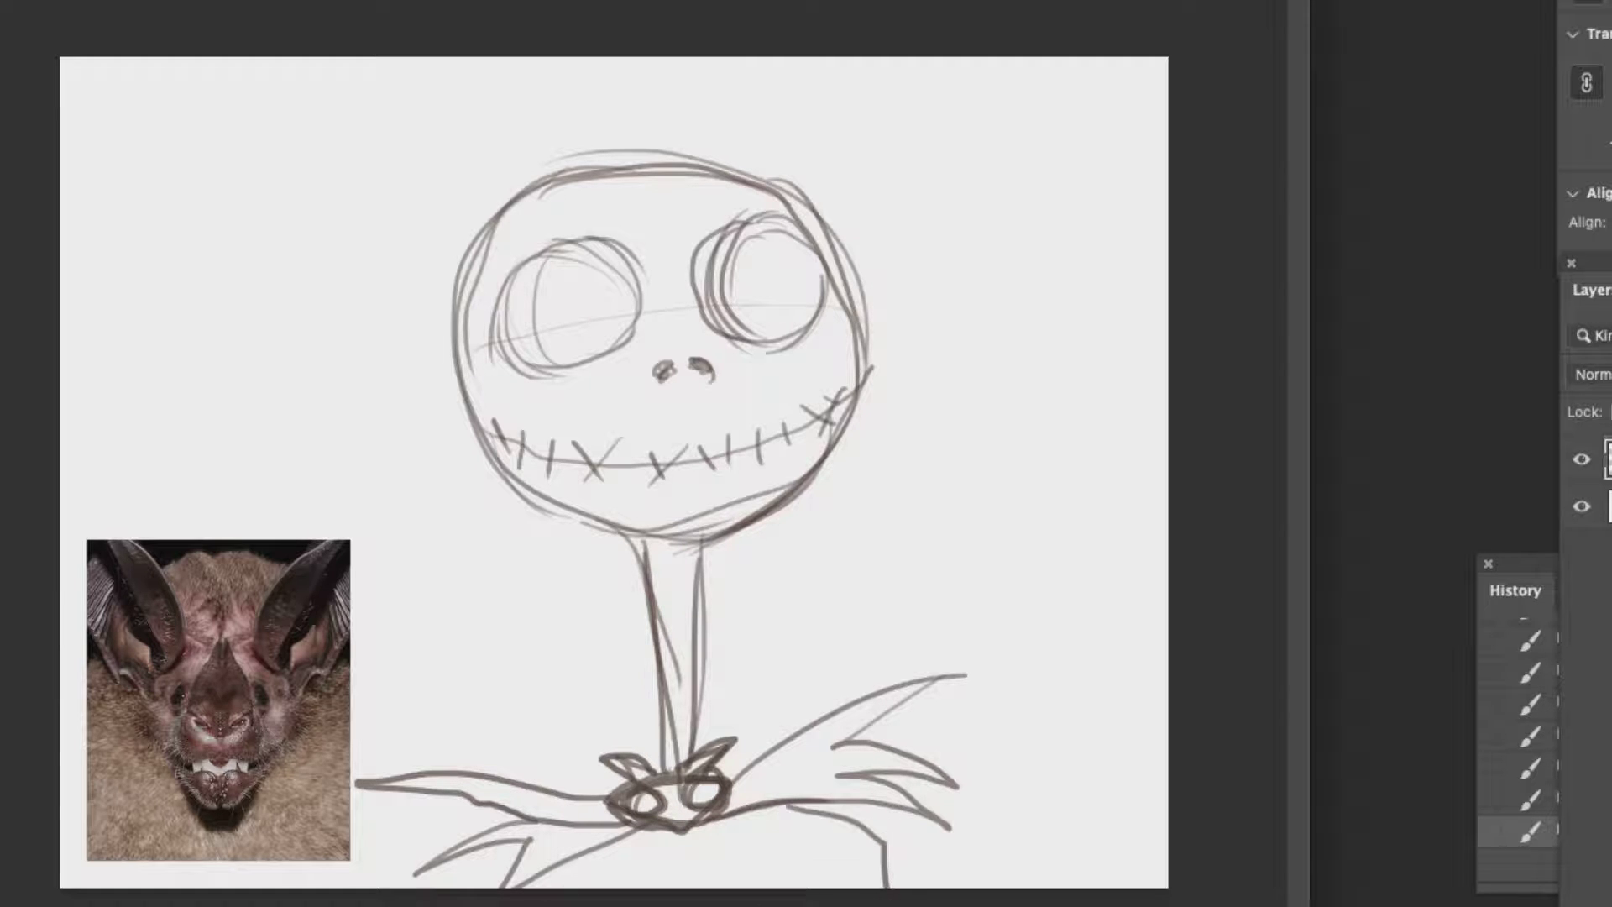
Scale the whole sketch down proportionally to about 2250 × 2708 px and move it up on the canvas
{"action": "key", "text": "ctrl+t"}
{"action": "left_click_drag", "start_coordinate": [965, 515], "coordinate": [874, 514]}
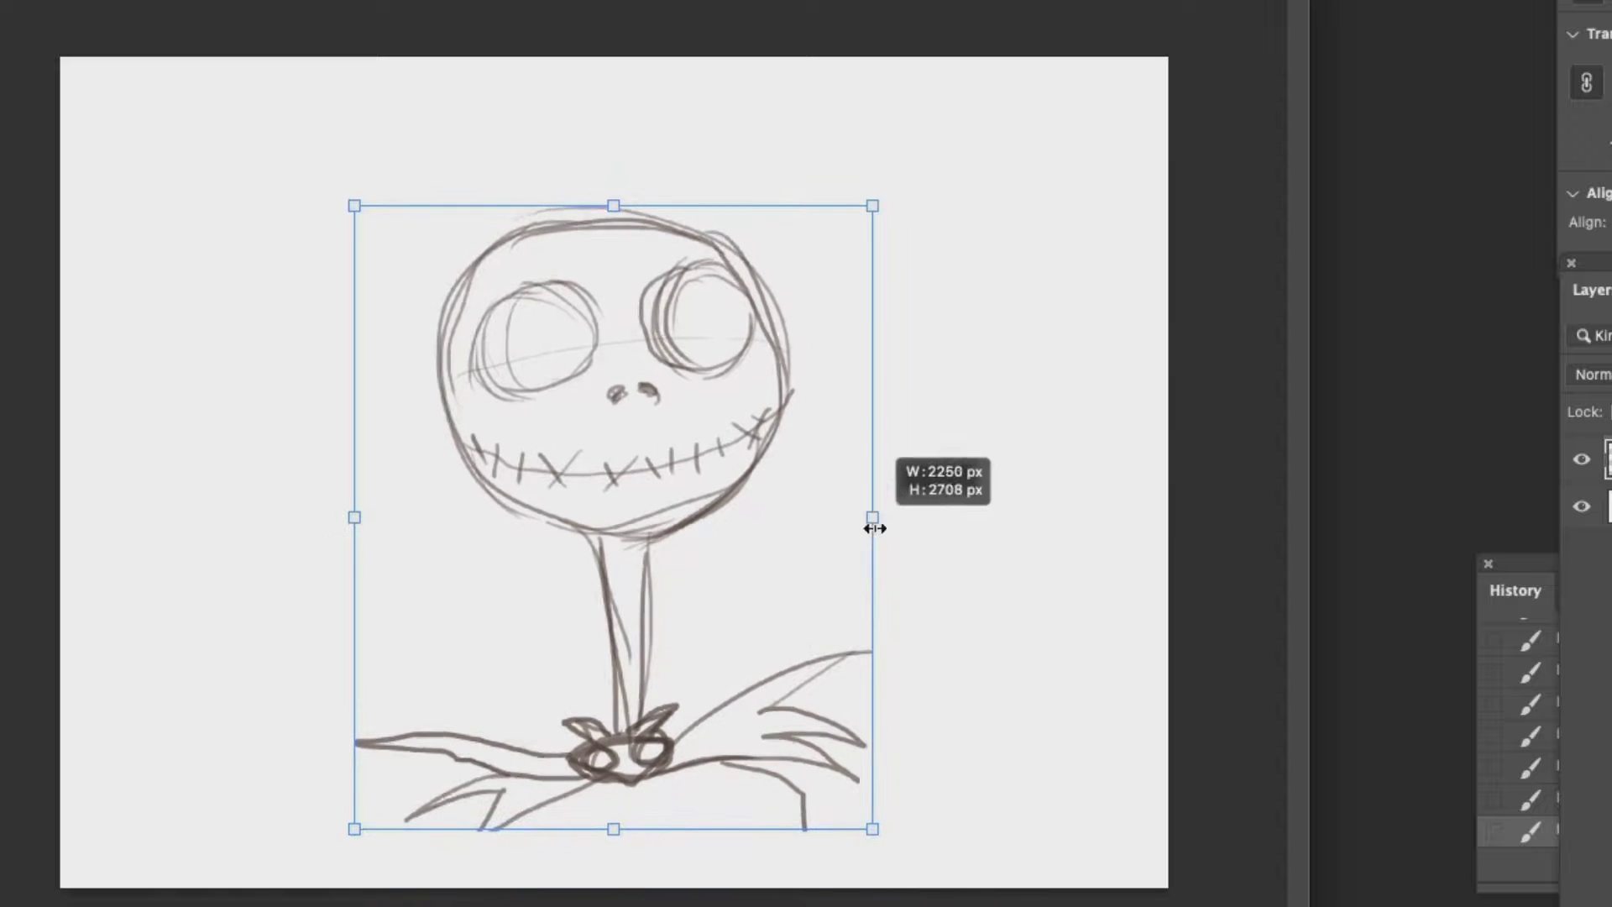
{"action": "left_click_drag", "start_coordinate": [640, 562], "coordinate": [643, 525]}
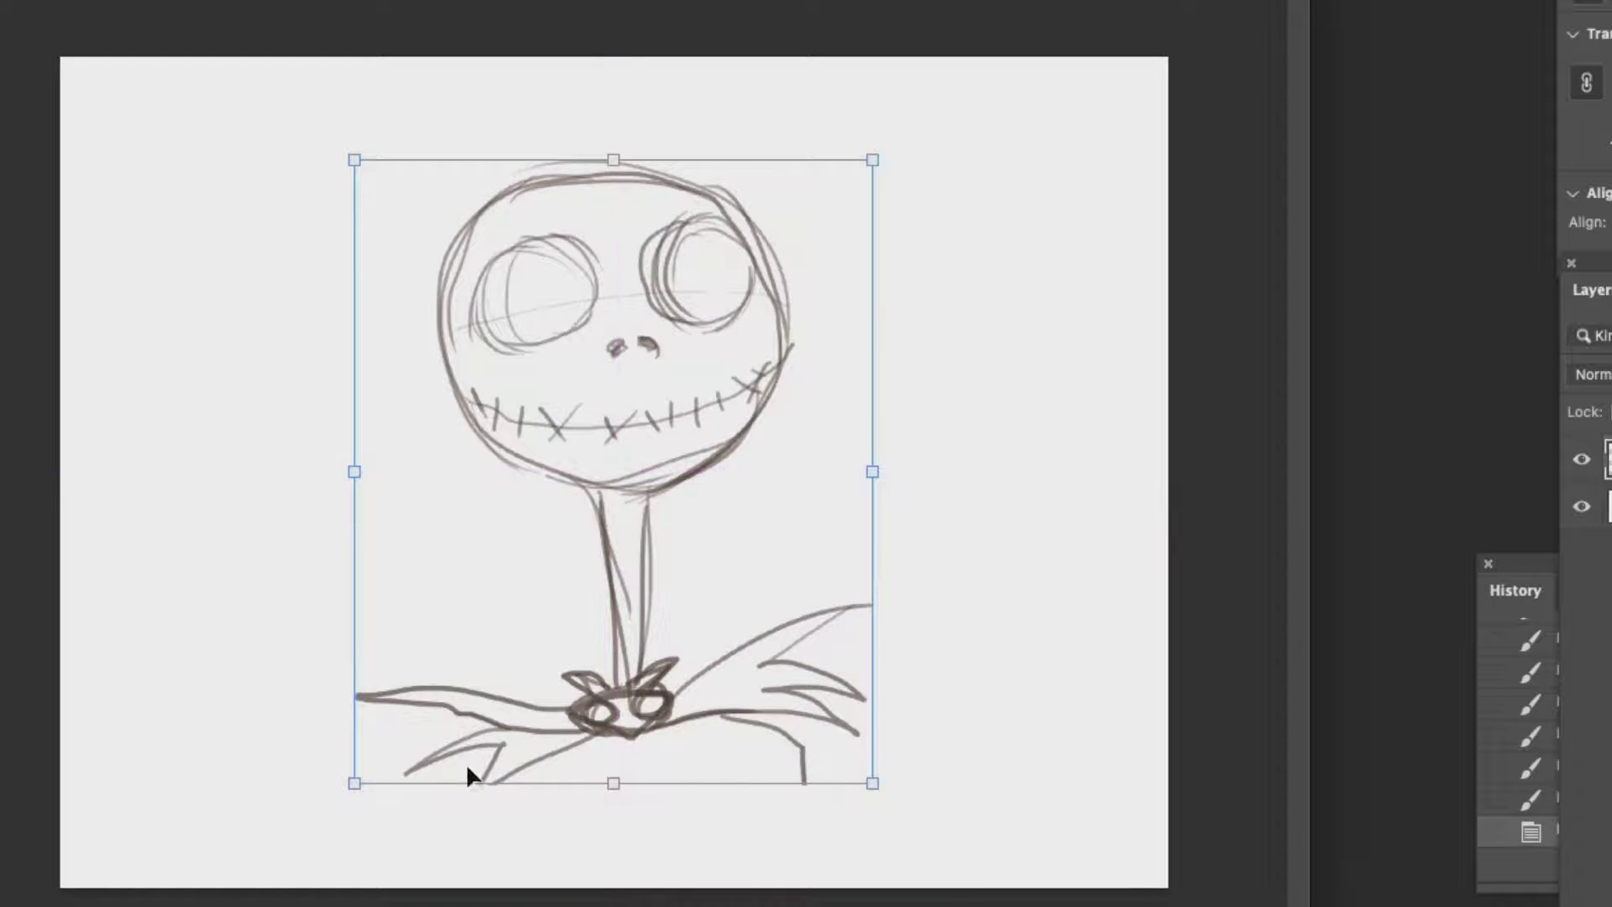
{"action": "key", "text": "Return"}
Sketch the sloping shoulders below the bat wings and extend both jacket sides down to the canvas edge
{"action": "mouse_move", "coordinate": [538, 758]}
{"action": "left_mouse_down"}
{"action": "mouse_move", "coordinate": [519, 788]}
{"action": "mouse_move", "coordinate": [512, 879]}
{"action": "left_mouse_up"}
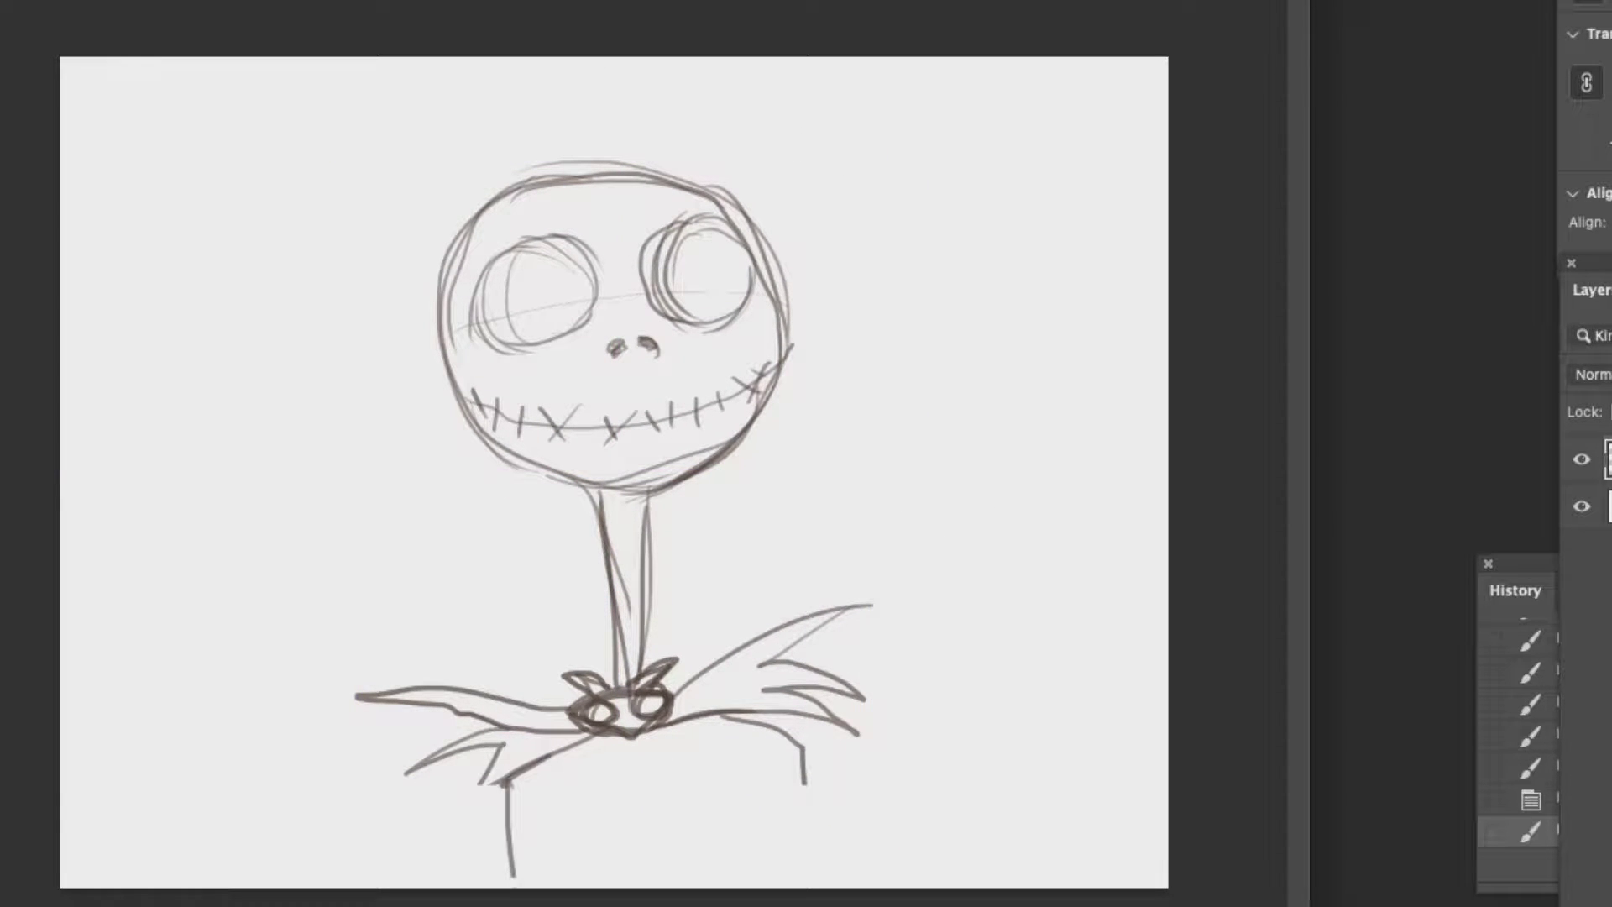
{"action": "left_click_drag", "start_coordinate": [715, 730], "coordinate": [781, 767]}
{"action": "left_click_drag", "start_coordinate": [693, 716], "coordinate": [815, 765]}
{"action": "left_click_drag", "start_coordinate": [799, 746], "coordinate": [810, 886]}
{"action": "left_click_drag", "start_coordinate": [510, 776], "coordinate": [499, 888]}
{"action": "left_click_drag", "start_coordinate": [517, 808], "coordinate": [512, 890]}
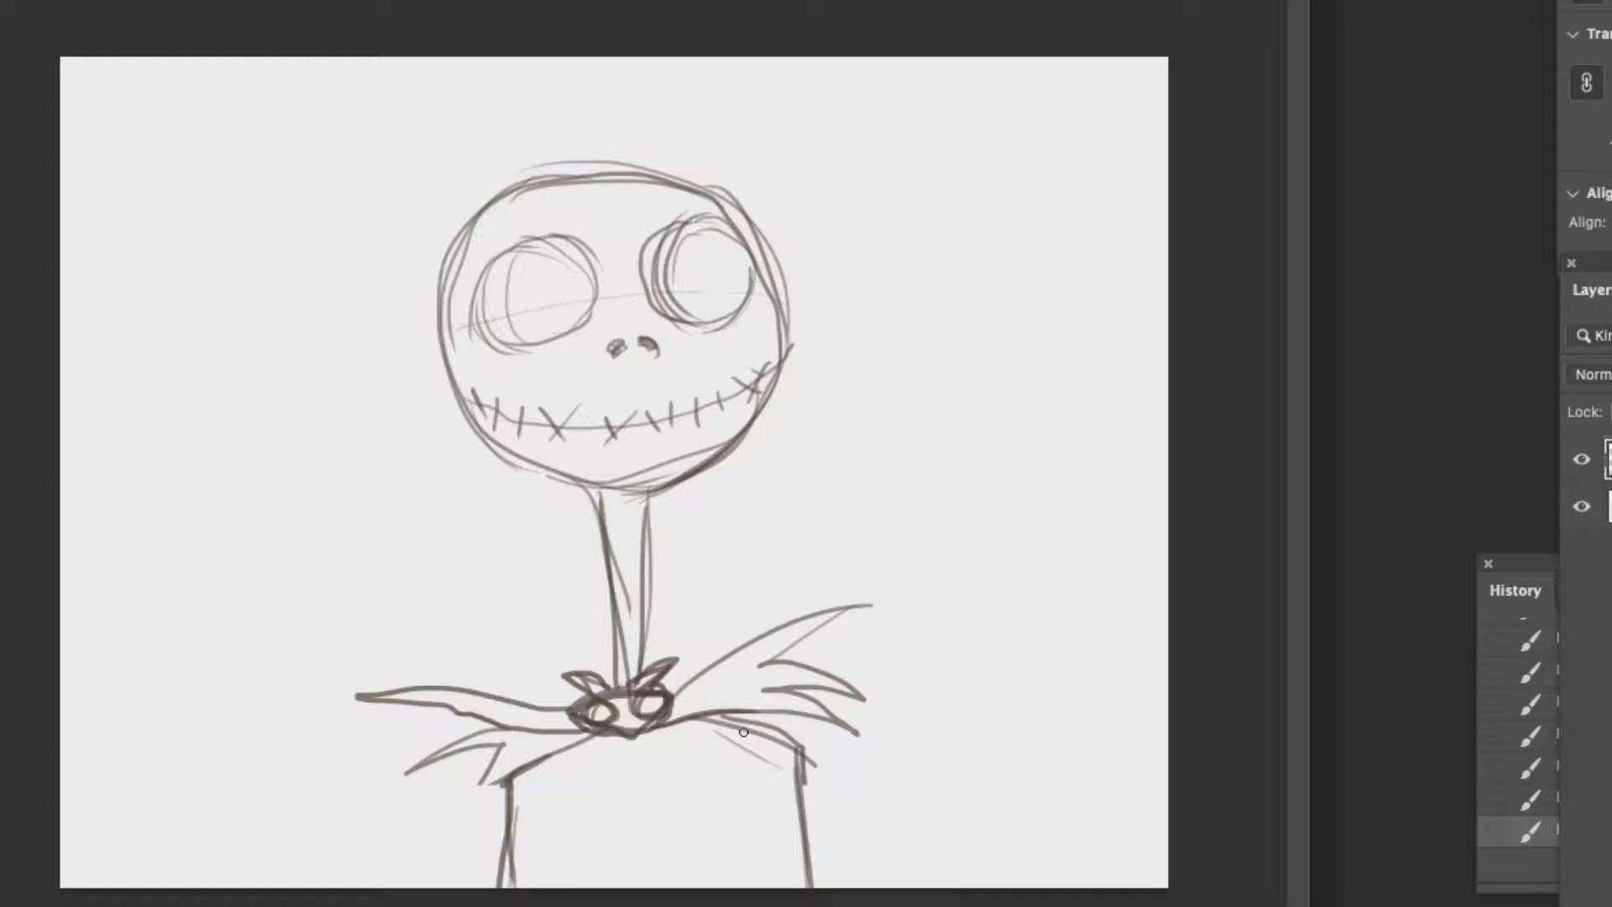
{"action": "mouse_move", "coordinate": [713, 727]}
{"action": "left_mouse_down"}
{"action": "mouse_move", "coordinate": [789, 764]}
{"action": "mouse_move", "coordinate": [808, 886]}
{"action": "left_mouse_up"}
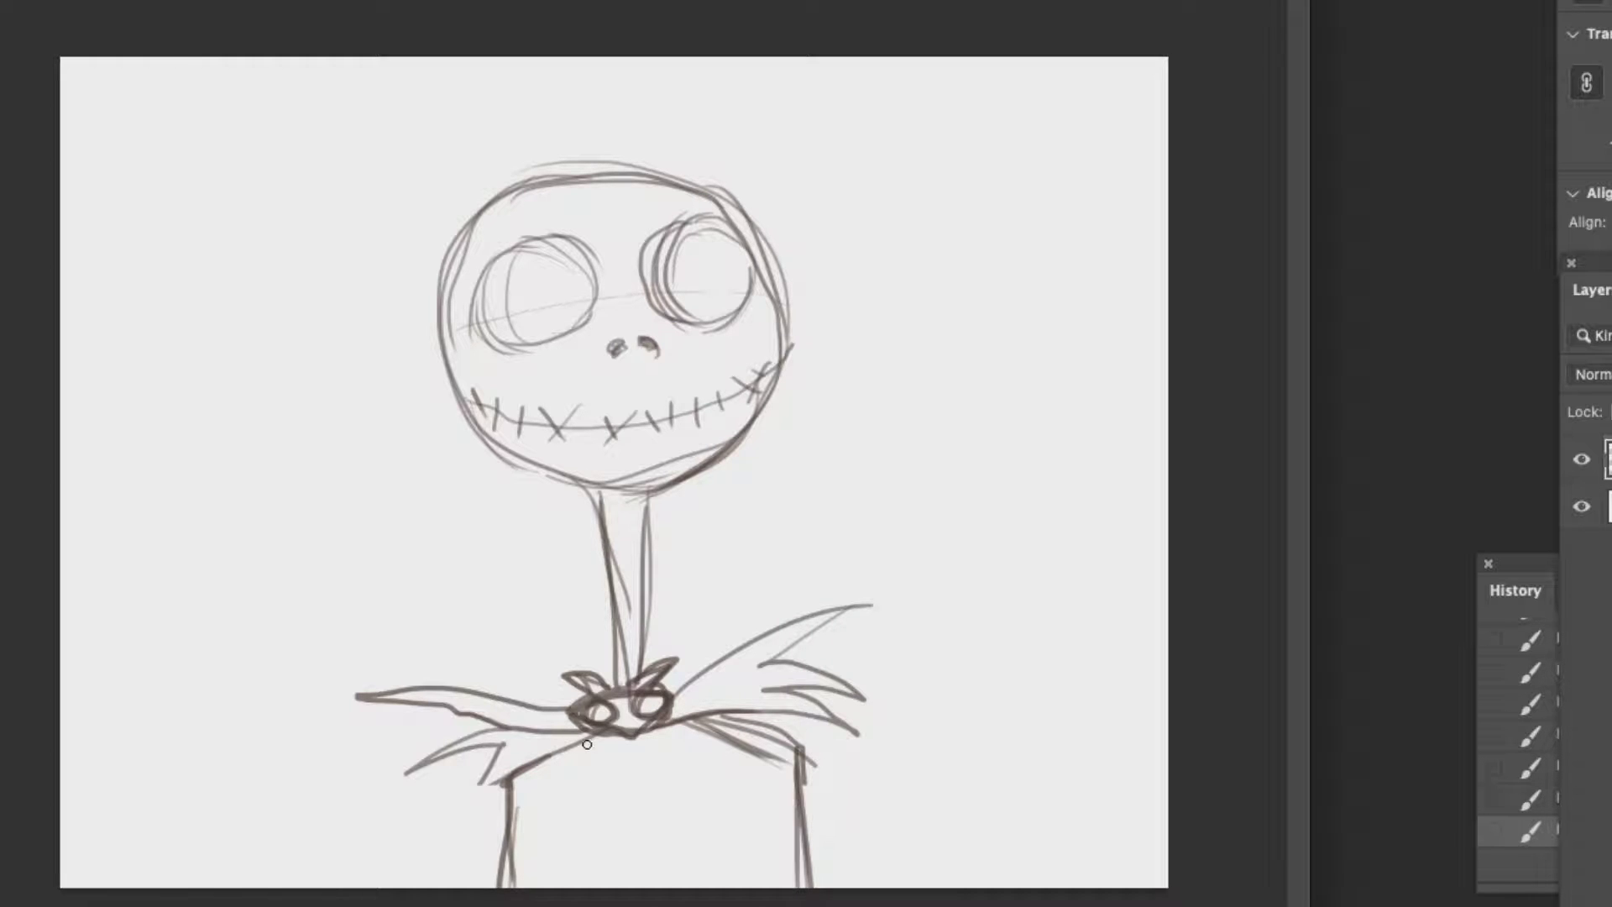
Sketch two jacket lapel lines converging below the bow tie and extend the left bat wing's jagged points
{"action": "left_click_drag", "start_coordinate": [578, 745], "coordinate": [621, 887]}
{"action": "left_click_drag", "start_coordinate": [705, 722], "coordinate": [667, 886]}
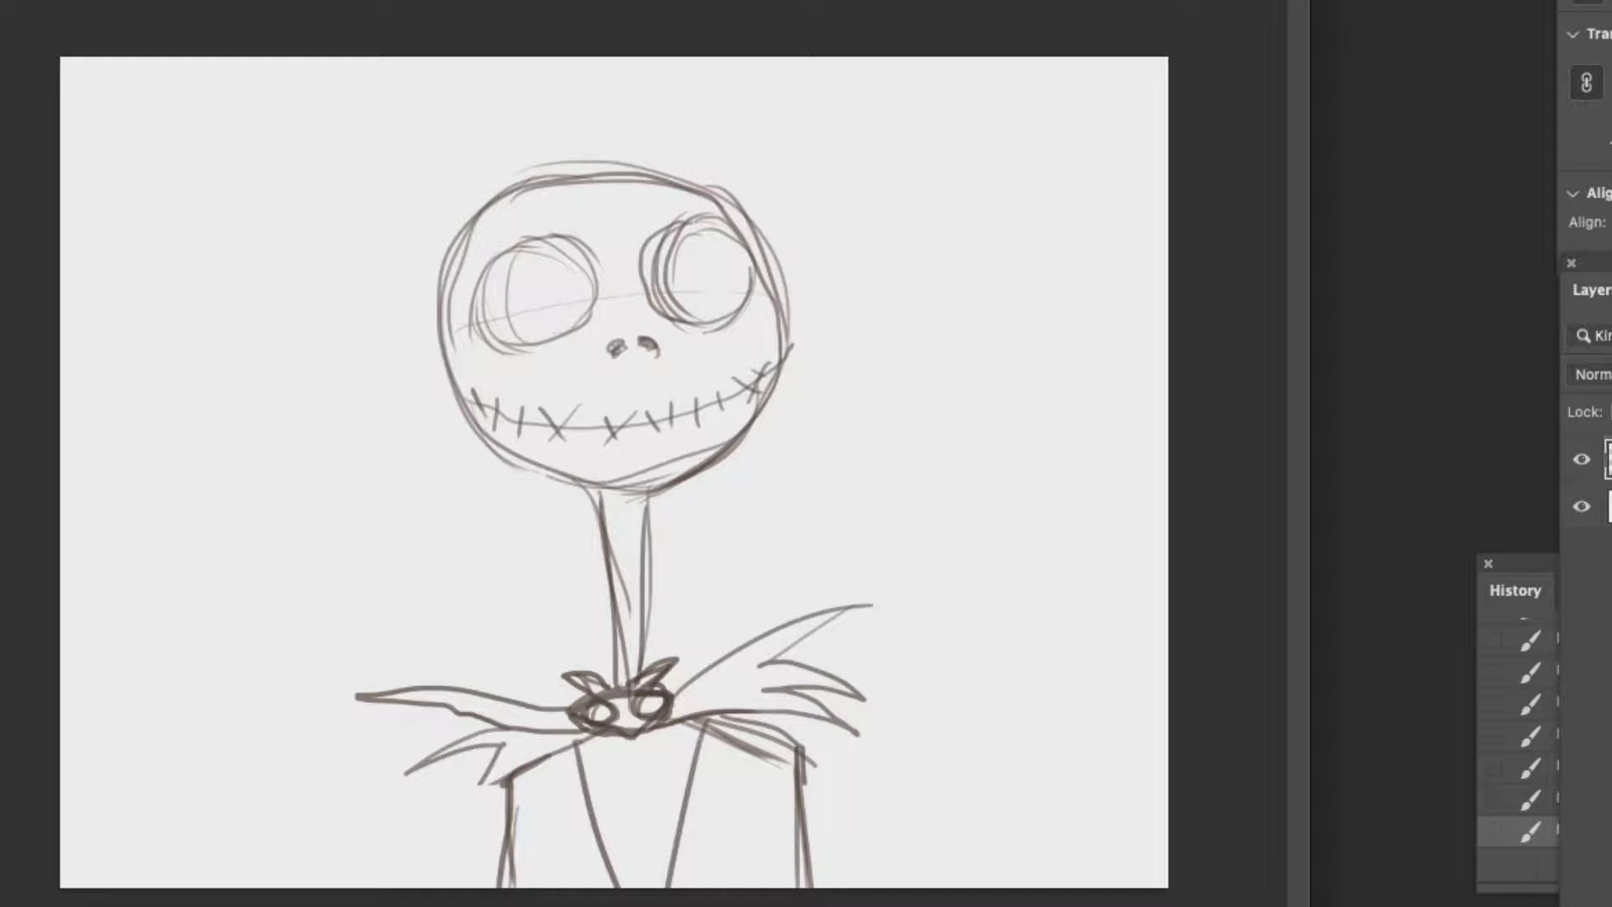
{"action": "mouse_move", "coordinate": [513, 774]}
{"action": "left_mouse_down"}
{"action": "mouse_move", "coordinate": [471, 795]}
{"action": "mouse_move", "coordinate": [521, 756]}
{"action": "mouse_move", "coordinate": [401, 753]}
{"action": "mouse_move", "coordinate": [425, 708]}
{"action": "mouse_move", "coordinate": [523, 720]}
{"action": "left_mouse_up"}
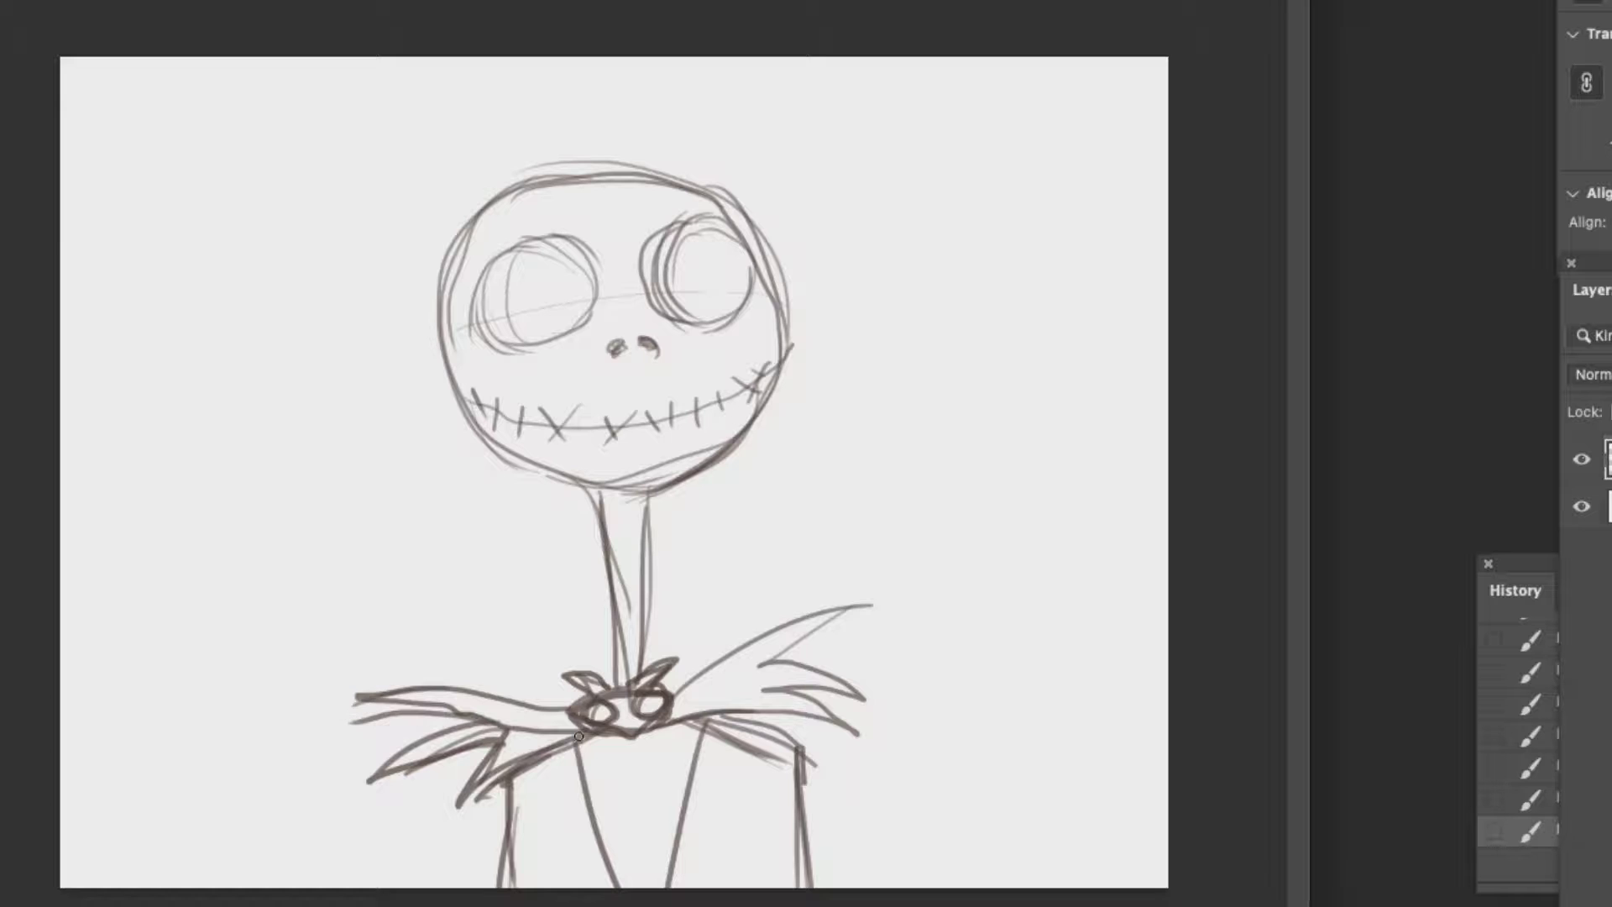
Add a new layer above the sketch and choose a bold, angled brush tip for inking
{"action": "left_click", "coordinate": [1595, 638]}
{"action": "left_click", "coordinate": [1608, 459]}
{"action": "left_click", "coordinate": [1610, 893]}
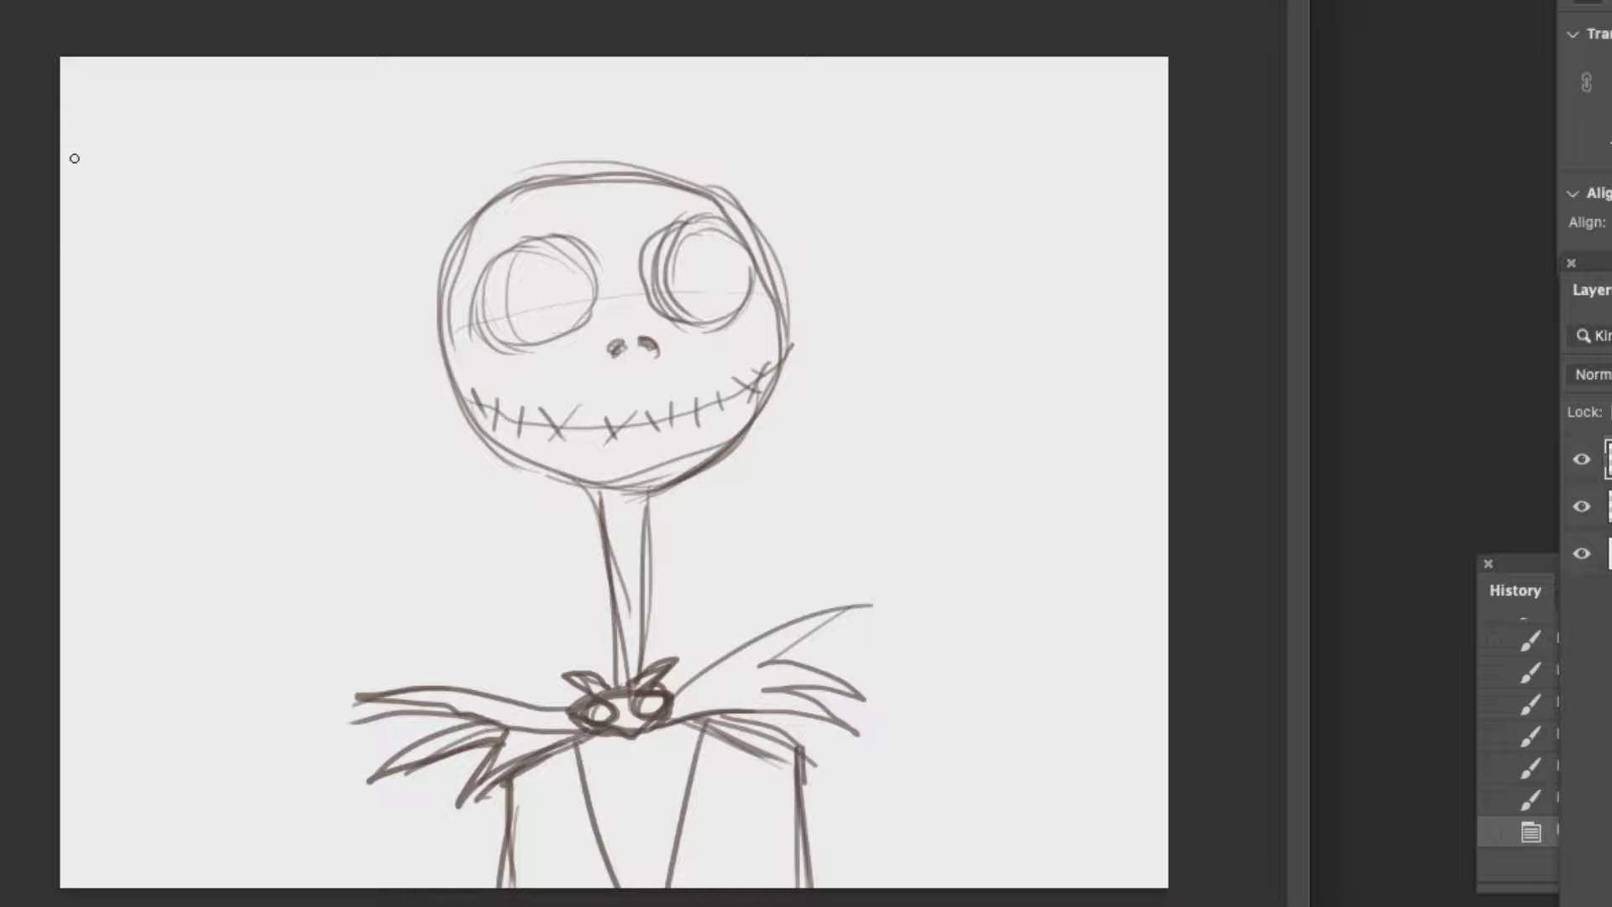
{"action": "right_click", "coordinate": [406, 289]}
{"action": "left_click", "coordinate": [592, 537]}
{"action": "key", "text": "Return"}
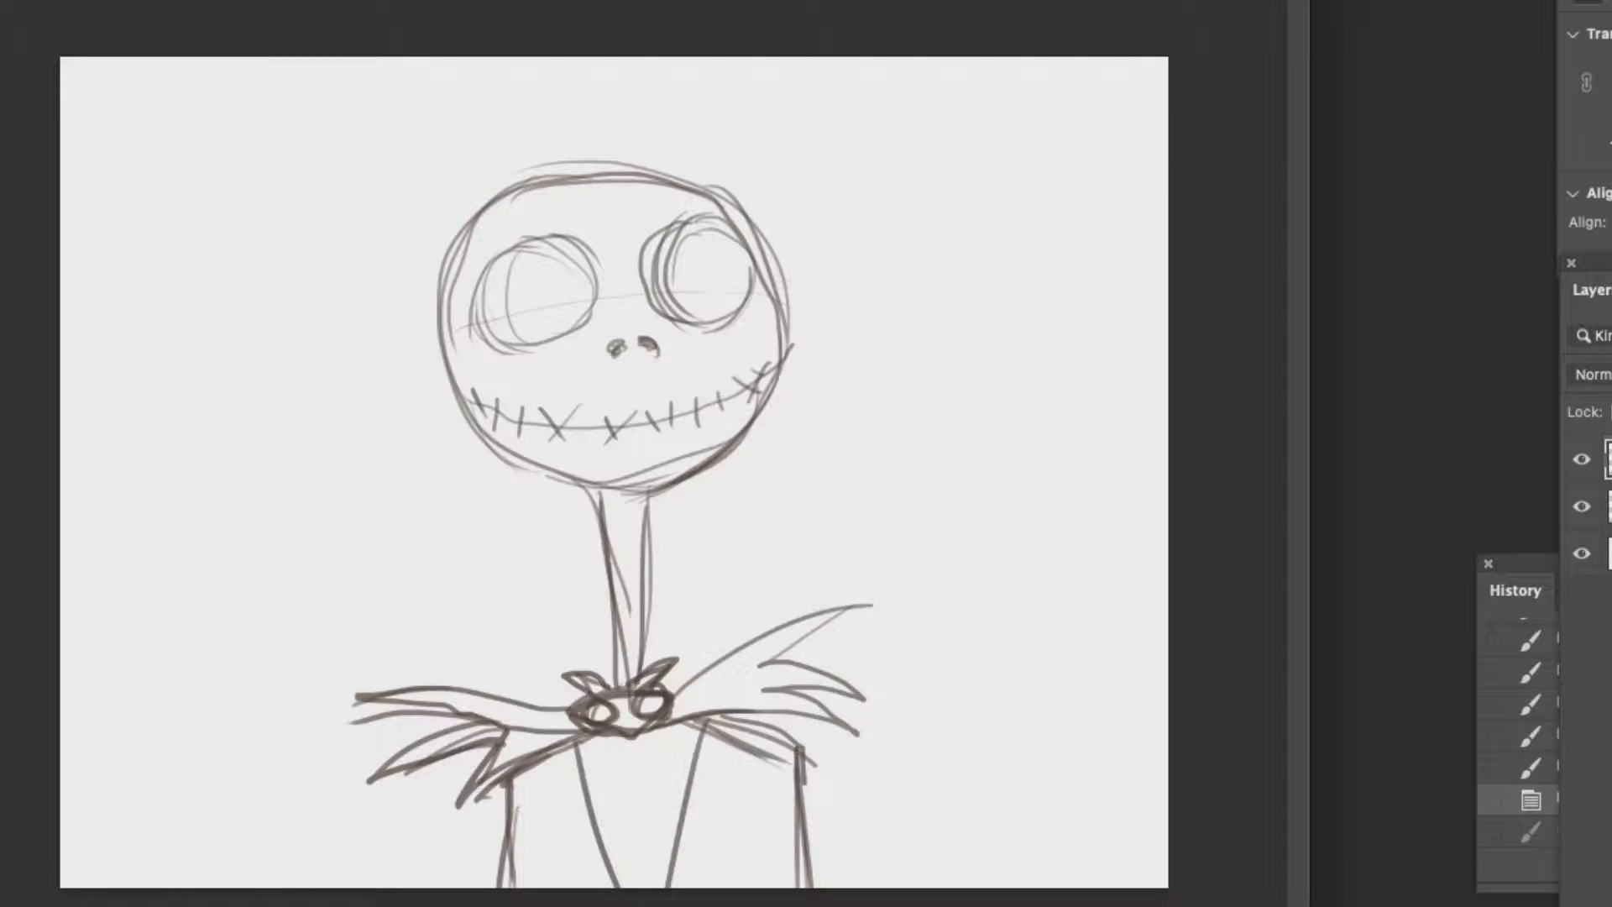
Ink the head outline, both eye sockets and the two nostrils with thick dark strokes over the sketch
{"action": "mouse_move", "coordinate": [634, 185]}
{"action": "left_mouse_down"}
{"action": "mouse_move", "coordinate": [546, 173]}
{"action": "mouse_move", "coordinate": [436, 285]}
{"action": "mouse_move", "coordinate": [471, 431]}
{"action": "mouse_move", "coordinate": [556, 481]}
{"action": "mouse_move", "coordinate": [716, 453]}
{"action": "mouse_move", "coordinate": [781, 370]}
{"action": "mouse_move", "coordinate": [778, 264]}
{"action": "mouse_move", "coordinate": [702, 184]}
{"action": "mouse_move", "coordinate": [613, 167]}
{"action": "left_mouse_up"}
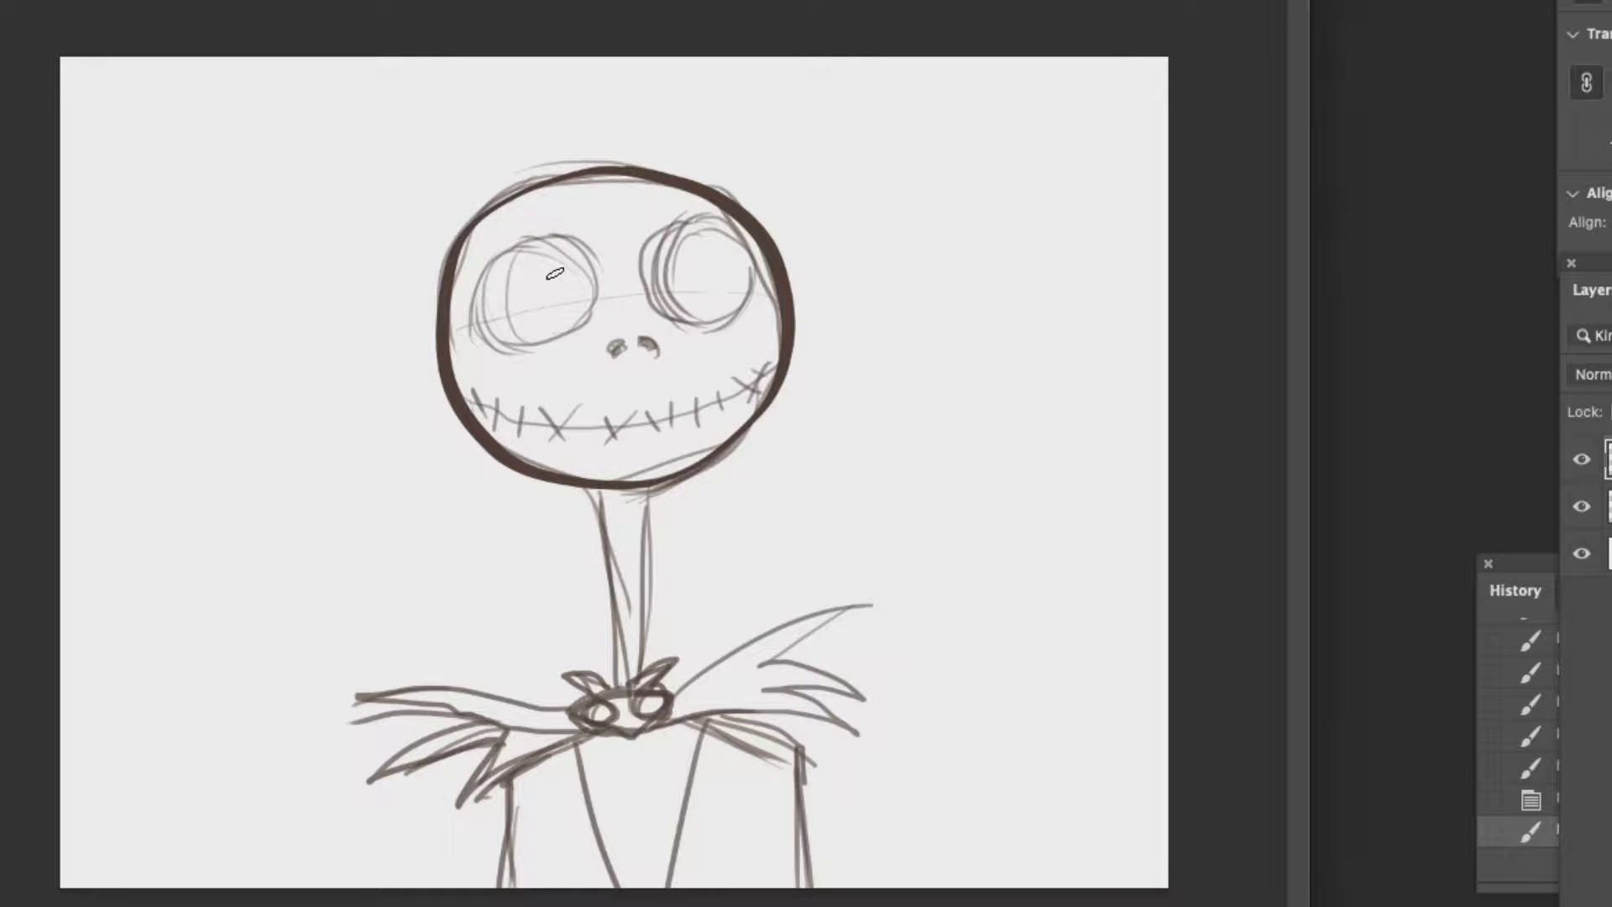
{"action": "mouse_move", "coordinate": [550, 235]}
{"action": "left_mouse_down"}
{"action": "mouse_move", "coordinate": [504, 241]}
{"action": "mouse_move", "coordinate": [493, 335]}
{"action": "mouse_move", "coordinate": [554, 338]}
{"action": "mouse_move", "coordinate": [594, 293]}
{"action": "mouse_move", "coordinate": [550, 236]}
{"action": "left_mouse_up"}
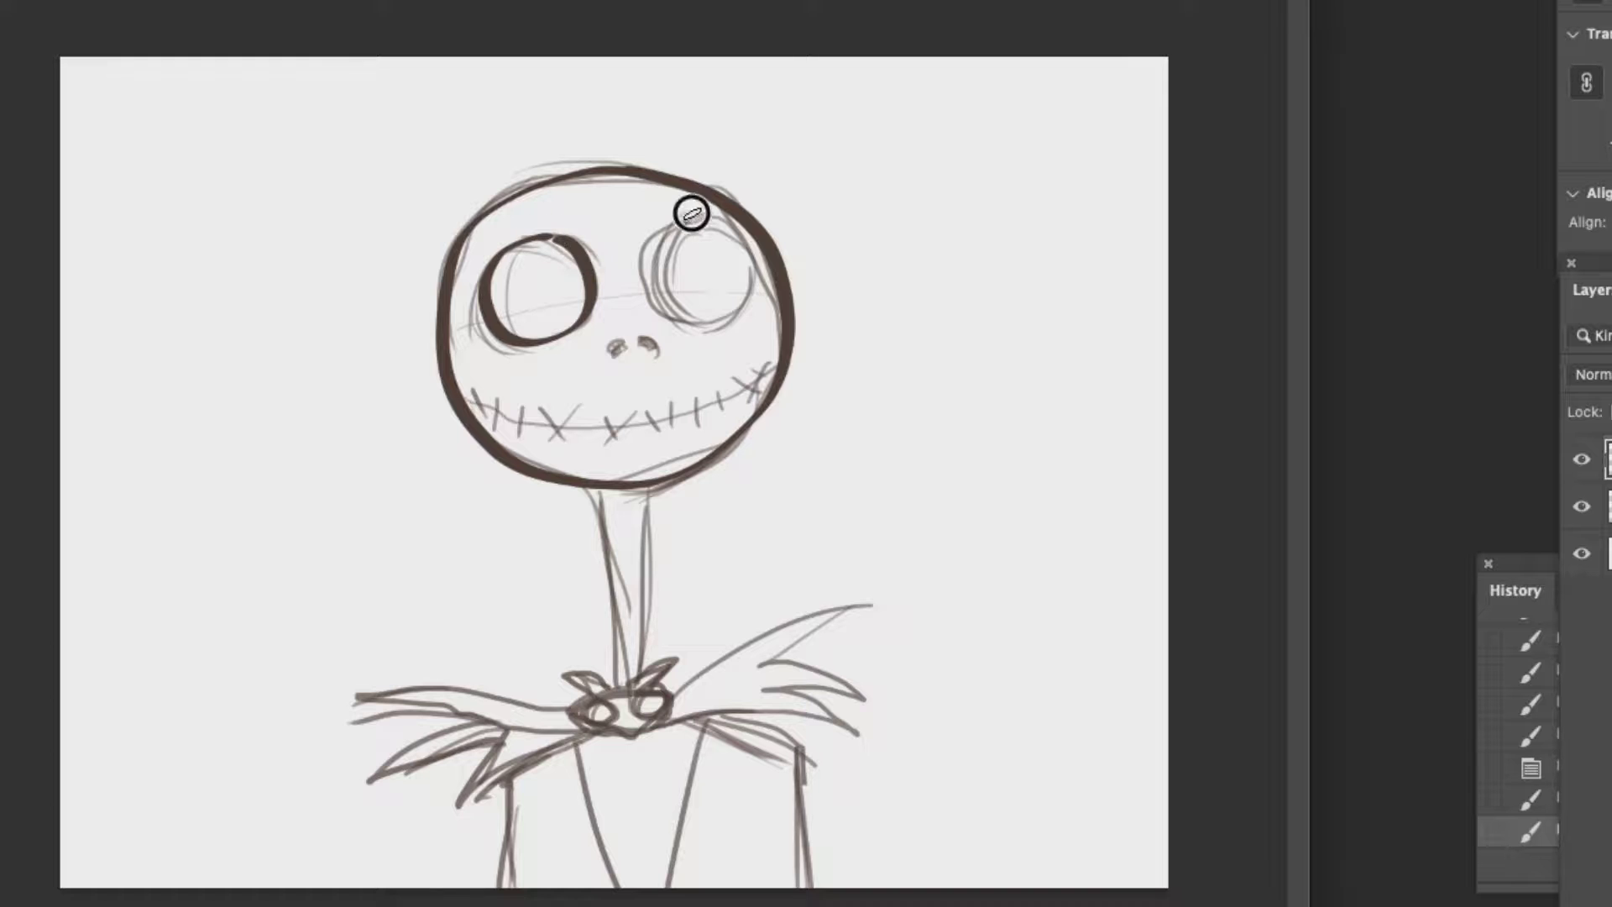
{"action": "mouse_move", "coordinate": [691, 213]}
{"action": "left_mouse_down"}
{"action": "mouse_move", "coordinate": [658, 306]}
{"action": "mouse_move", "coordinate": [727, 310]}
{"action": "mouse_move", "coordinate": [745, 251]}
{"action": "mouse_move", "coordinate": [685, 214]}
{"action": "left_mouse_up"}
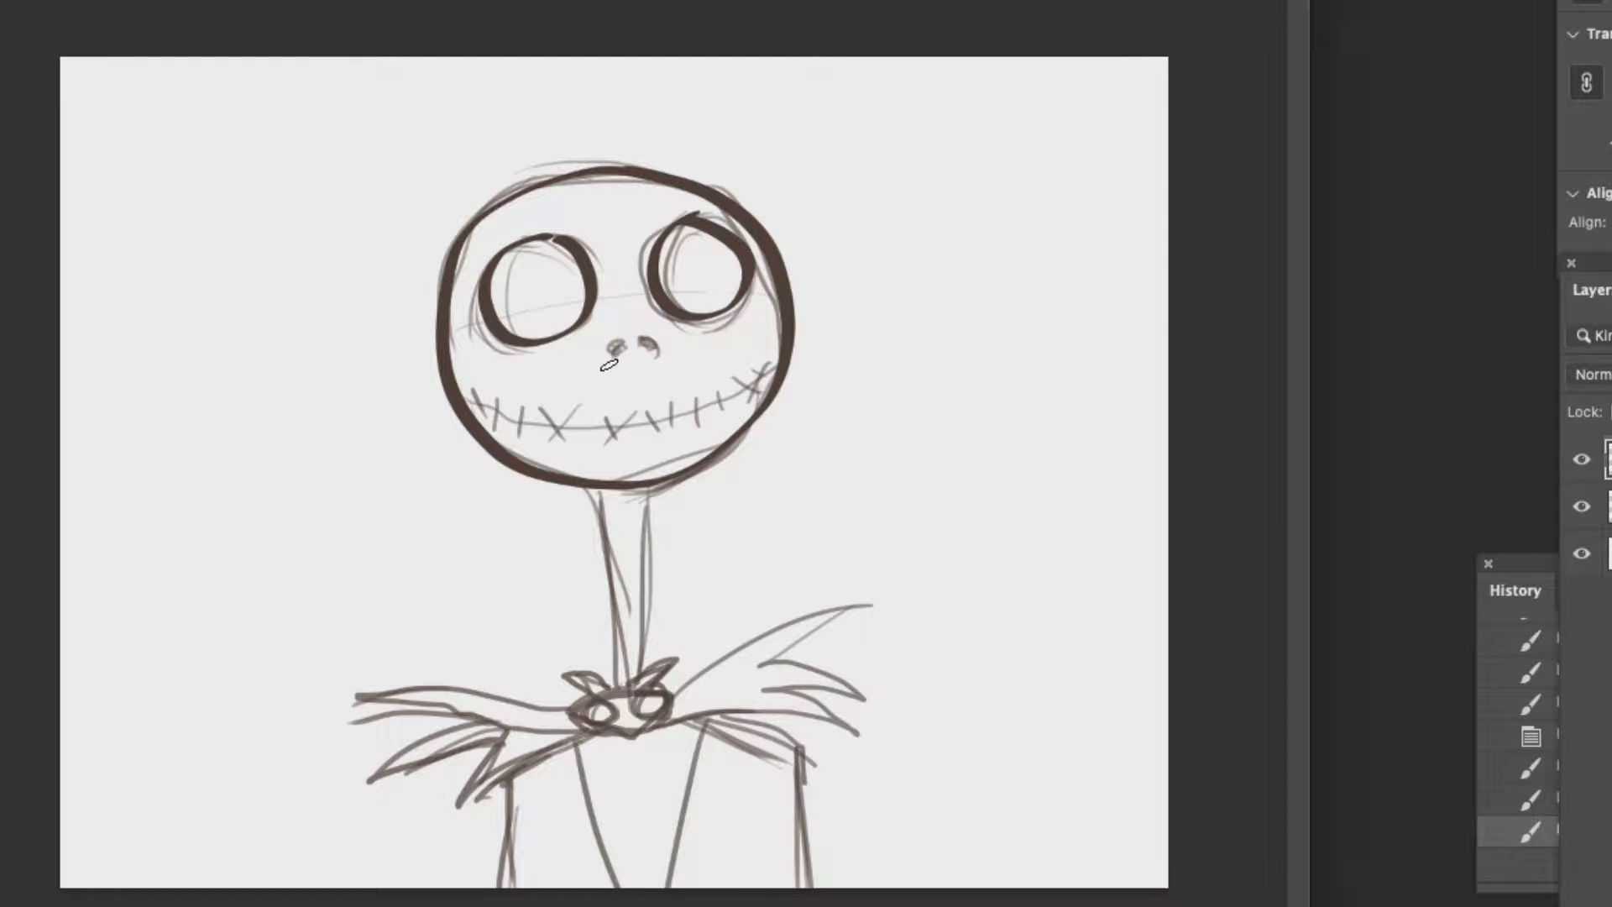
{"action": "left_click_drag", "start_coordinate": [606, 358], "coordinate": [669, 350]}
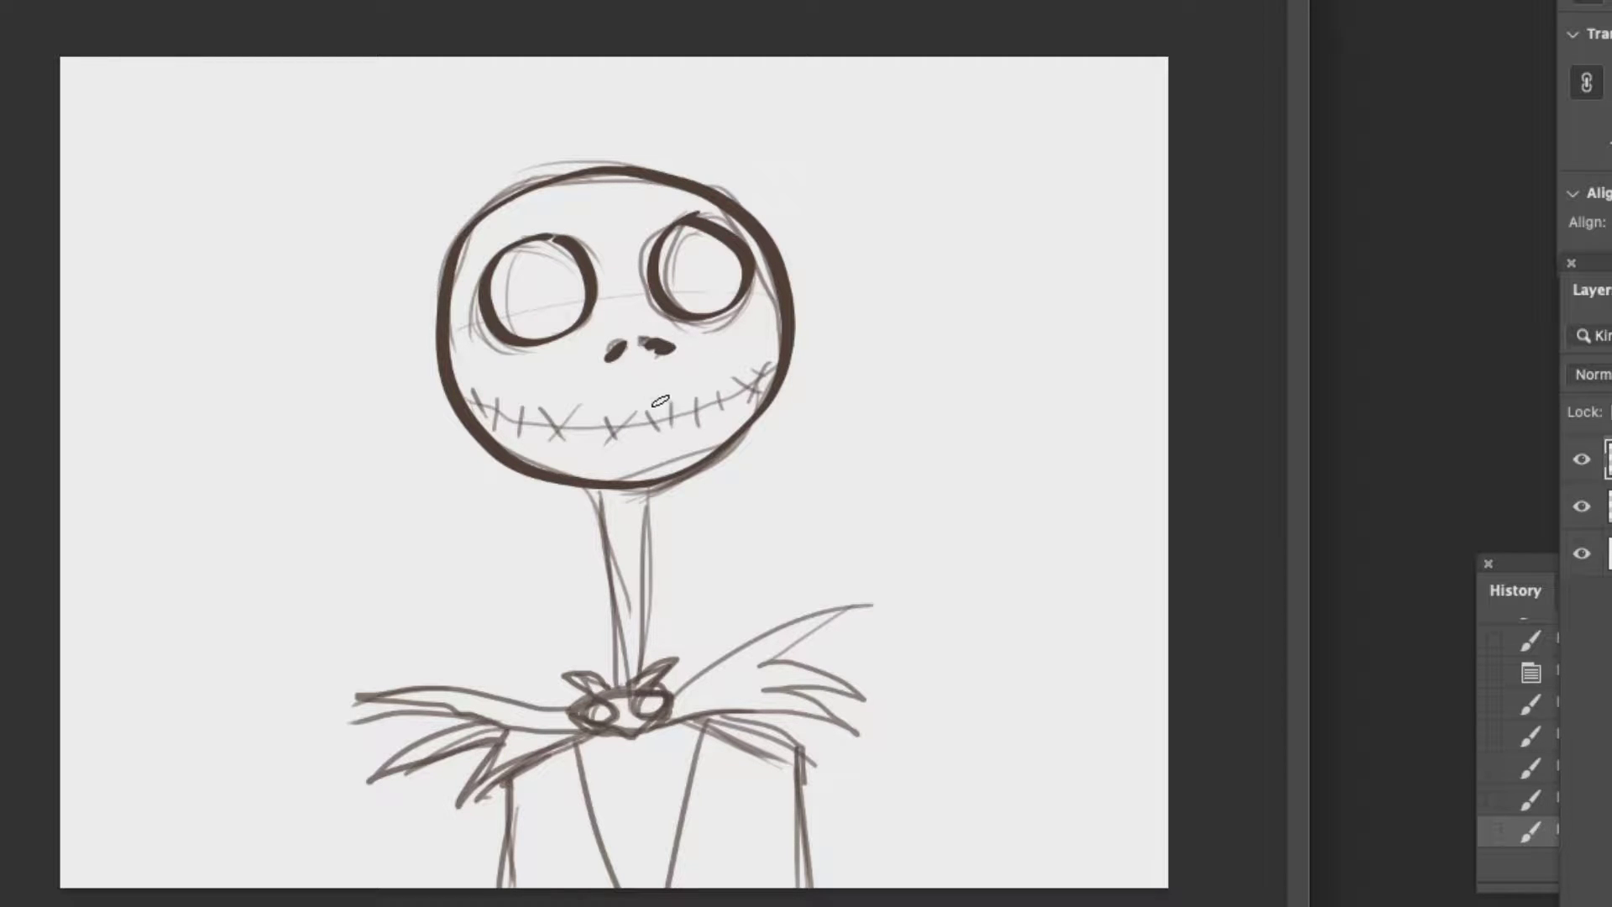
Ink the curved mouth line and its short crossing stitches with thick dark strokes
{"action": "mouse_move", "coordinate": [491, 407]}
{"action": "left_mouse_down"}
{"action": "mouse_move", "coordinate": [536, 420]}
{"action": "mouse_move", "coordinate": [662, 407]}
{"action": "mouse_move", "coordinate": [789, 354]}
{"action": "left_mouse_up"}
{"action": "mouse_move", "coordinate": [492, 393]}
{"action": "left_mouse_down"}
{"action": "mouse_move", "coordinate": [510, 410]}
{"action": "mouse_move", "coordinate": [497, 431]}
{"action": "mouse_move", "coordinate": [533, 404]}
{"action": "mouse_move", "coordinate": [540, 448]}
{"action": "mouse_move", "coordinate": [647, 424]}
{"action": "mouse_move", "coordinate": [768, 363]}
{"action": "left_mouse_up"}
{"action": "mouse_move", "coordinate": [661, 389]}
{"action": "left_mouse_down"}
{"action": "mouse_move", "coordinate": [669, 415]}
{"action": "mouse_move", "coordinate": [721, 399]}
{"action": "left_mouse_up"}
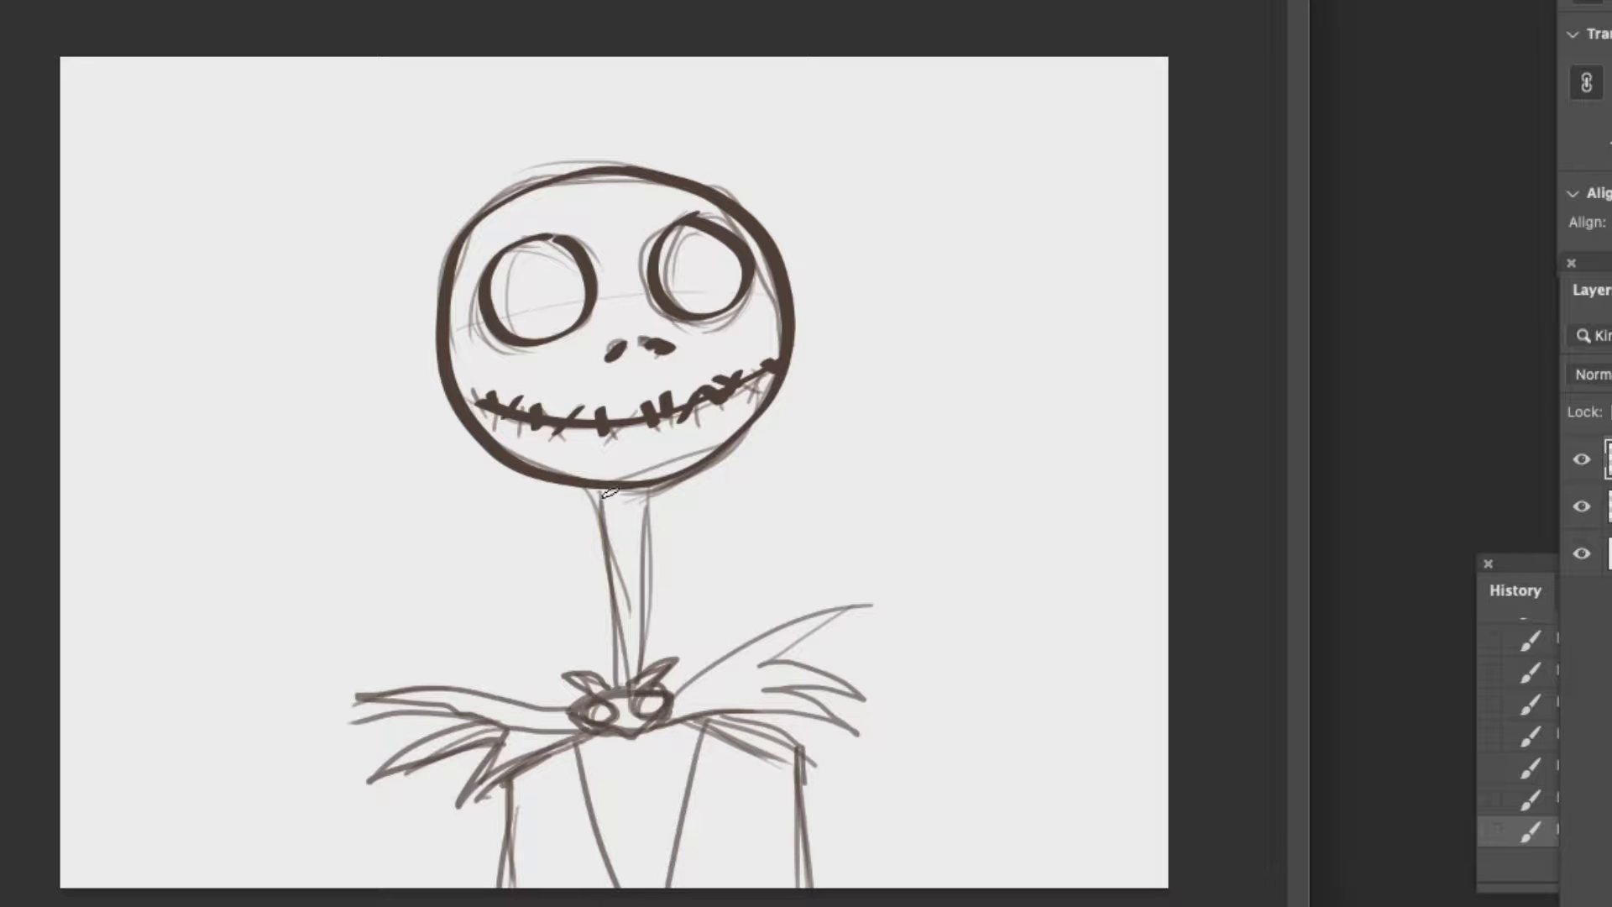
{"action": "left_click_drag", "start_coordinate": [598, 493], "coordinate": [606, 693]}
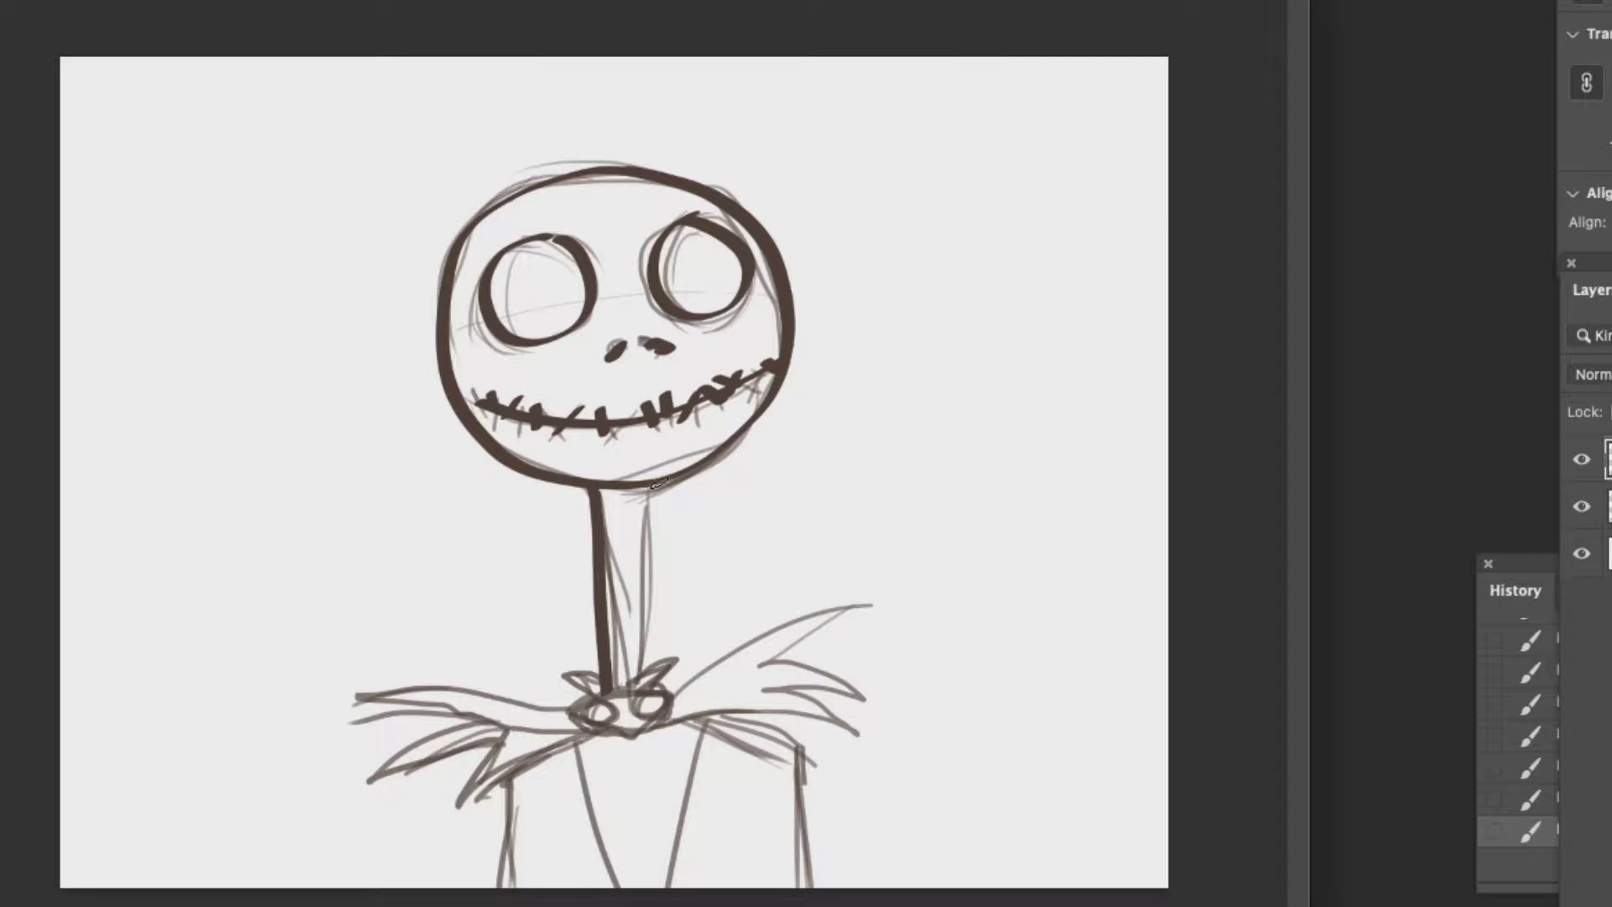
{"action": "left_click_drag", "start_coordinate": [650, 486], "coordinate": [628, 693]}
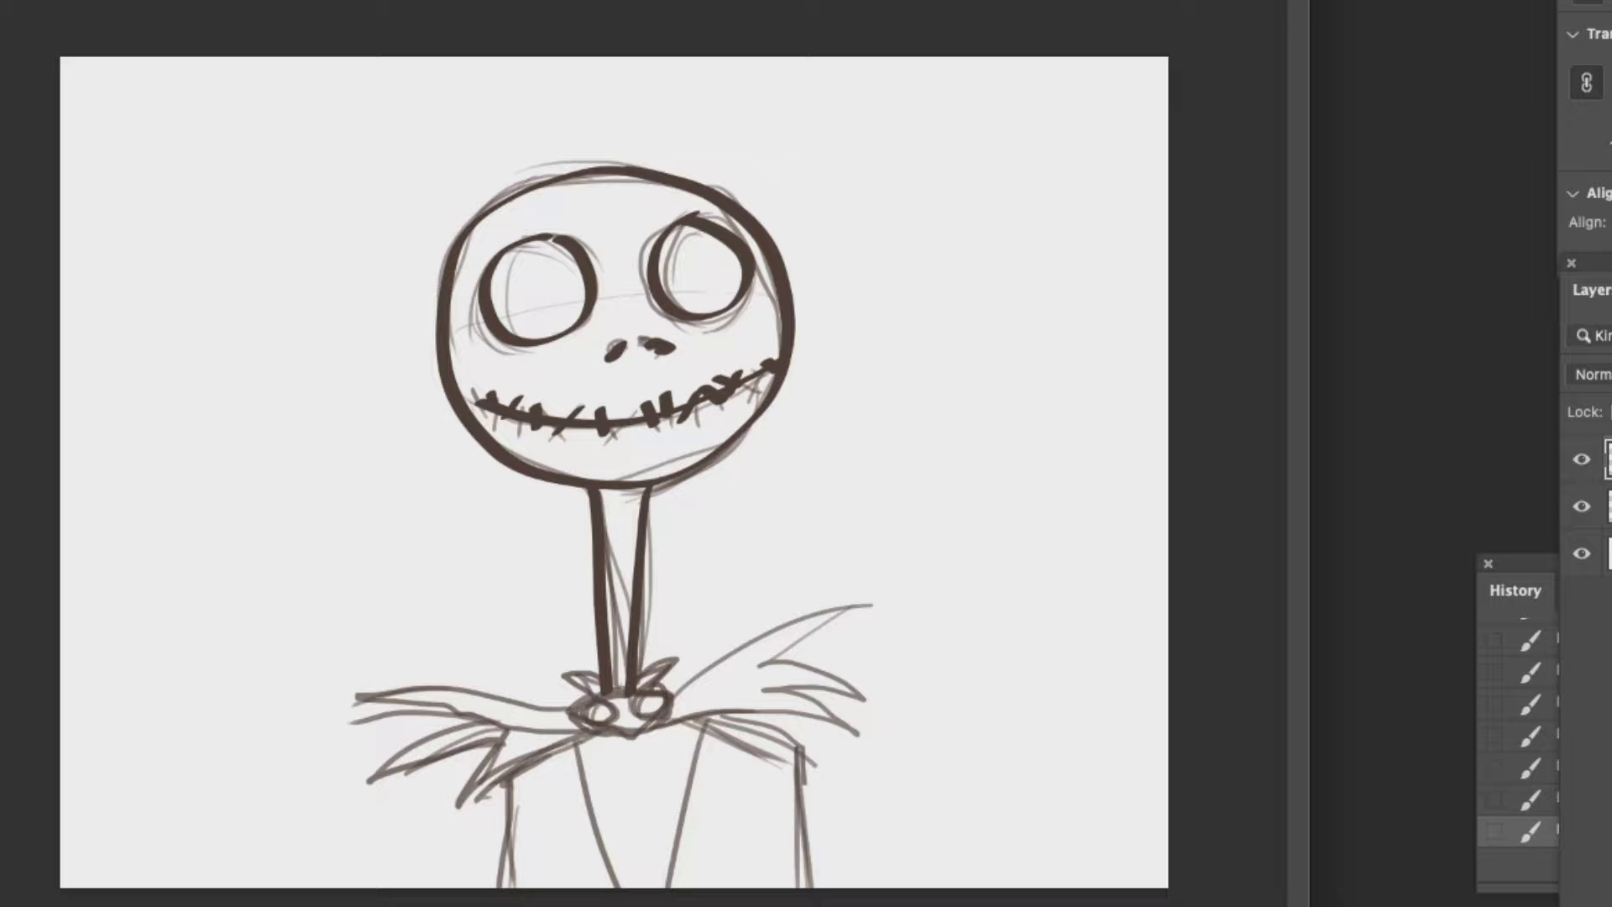
{"action": "key", "text": "ctrl+z"}
{"action": "key", "text": "ctrl+z"}
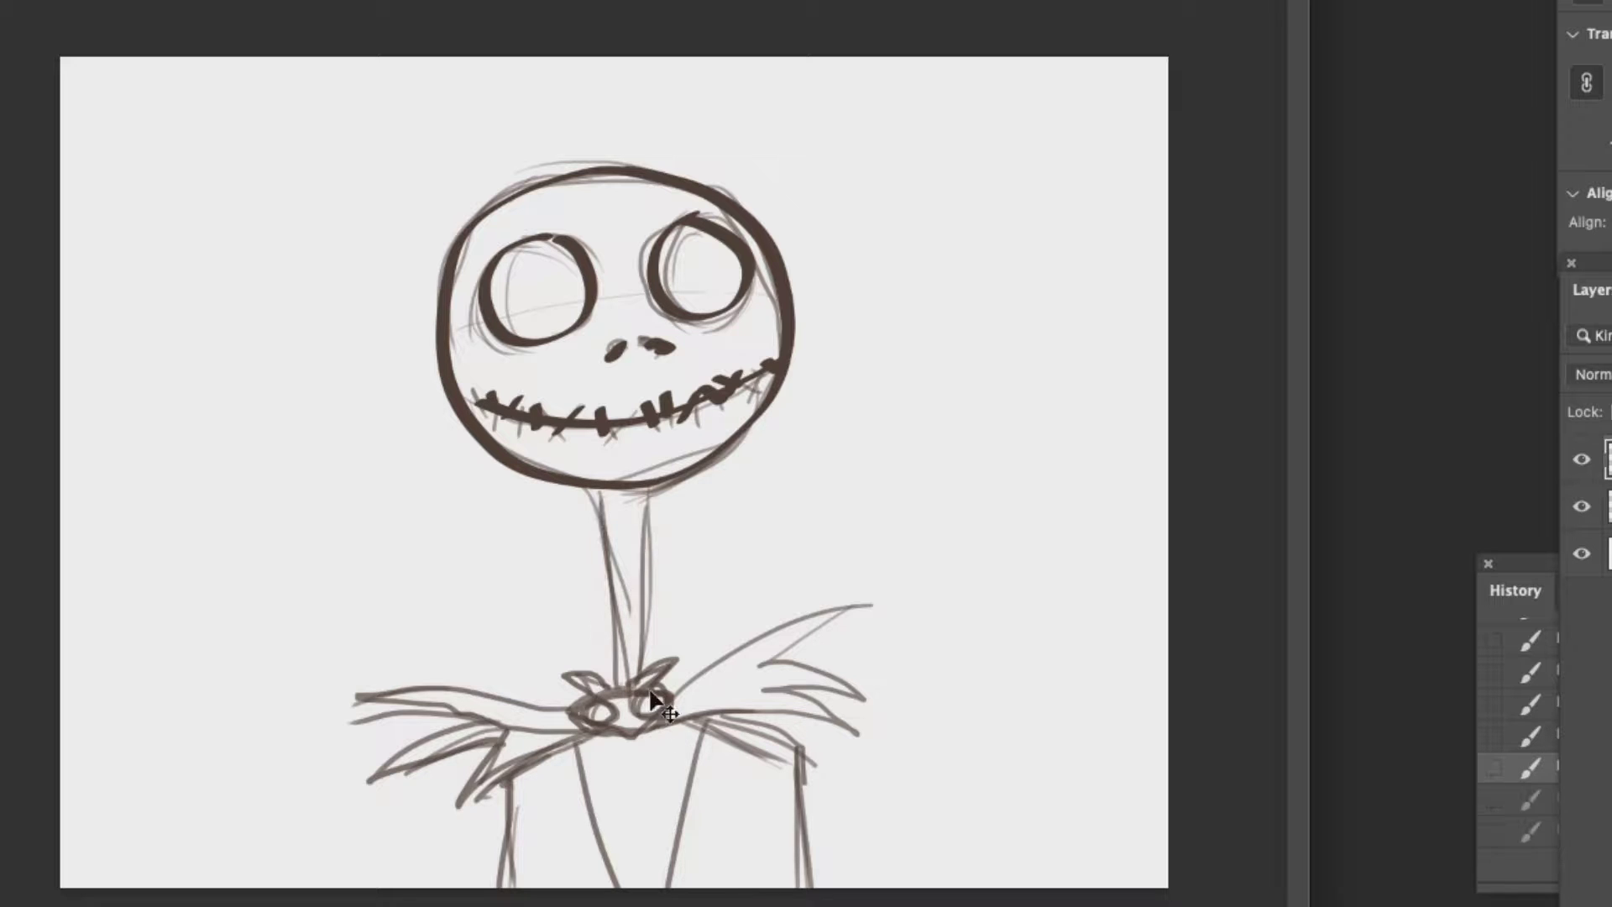
Ink both sides of the neck with curved strokes tapering from the chin to the bow tie
{"action": "left_click_drag", "start_coordinate": [594, 496], "coordinate": [621, 690]}
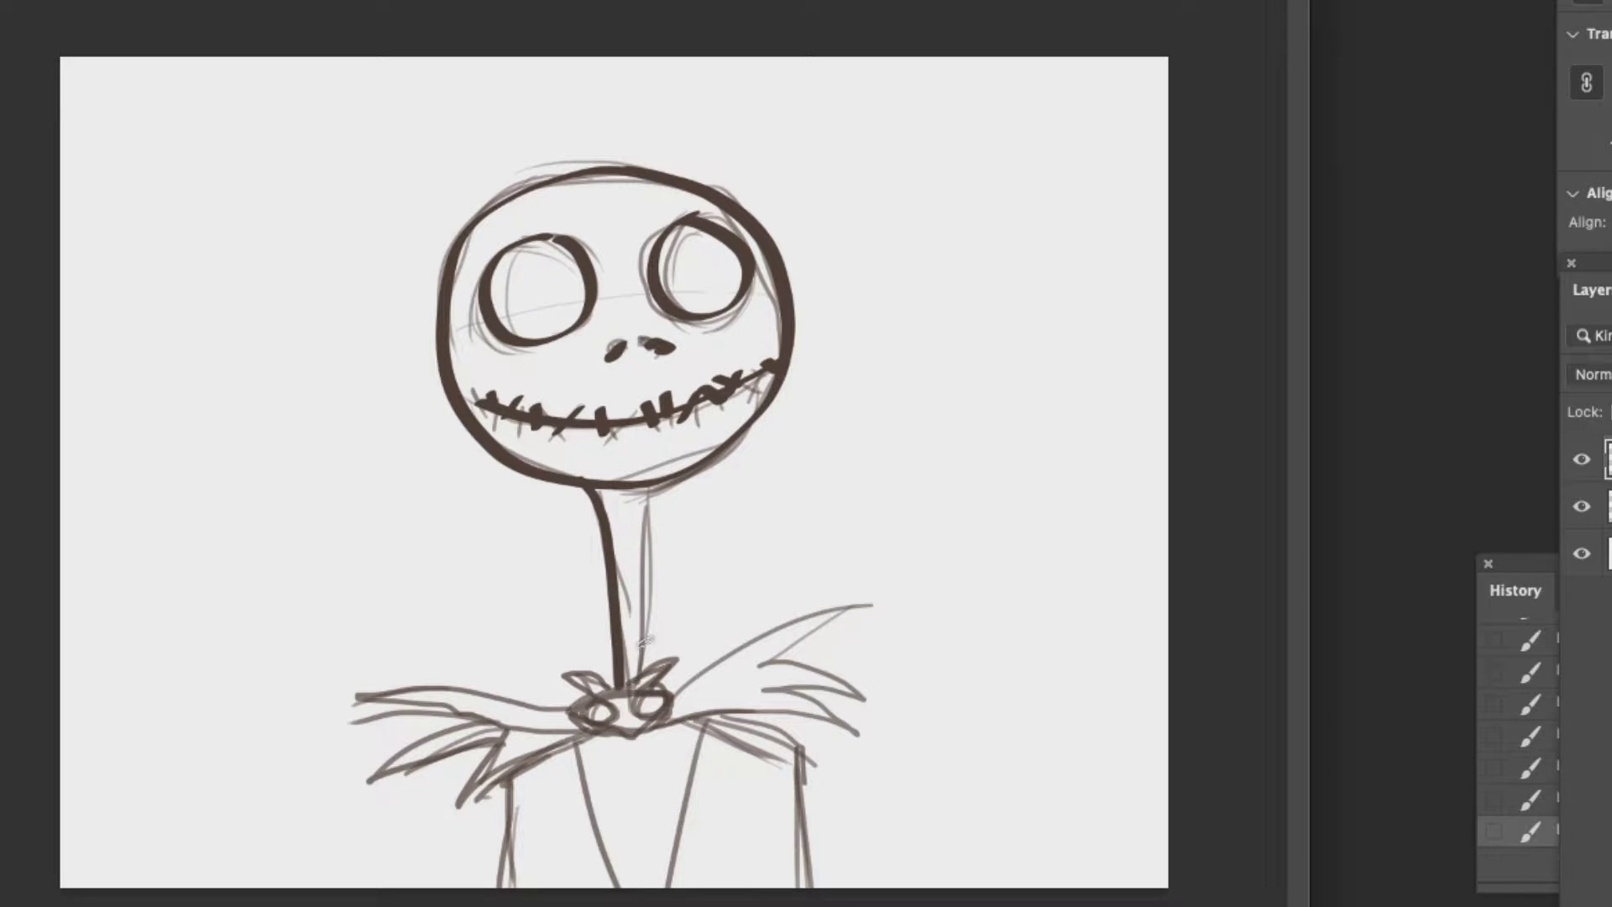
{"action": "left_click_drag", "start_coordinate": [661, 478], "coordinate": [634, 691]}
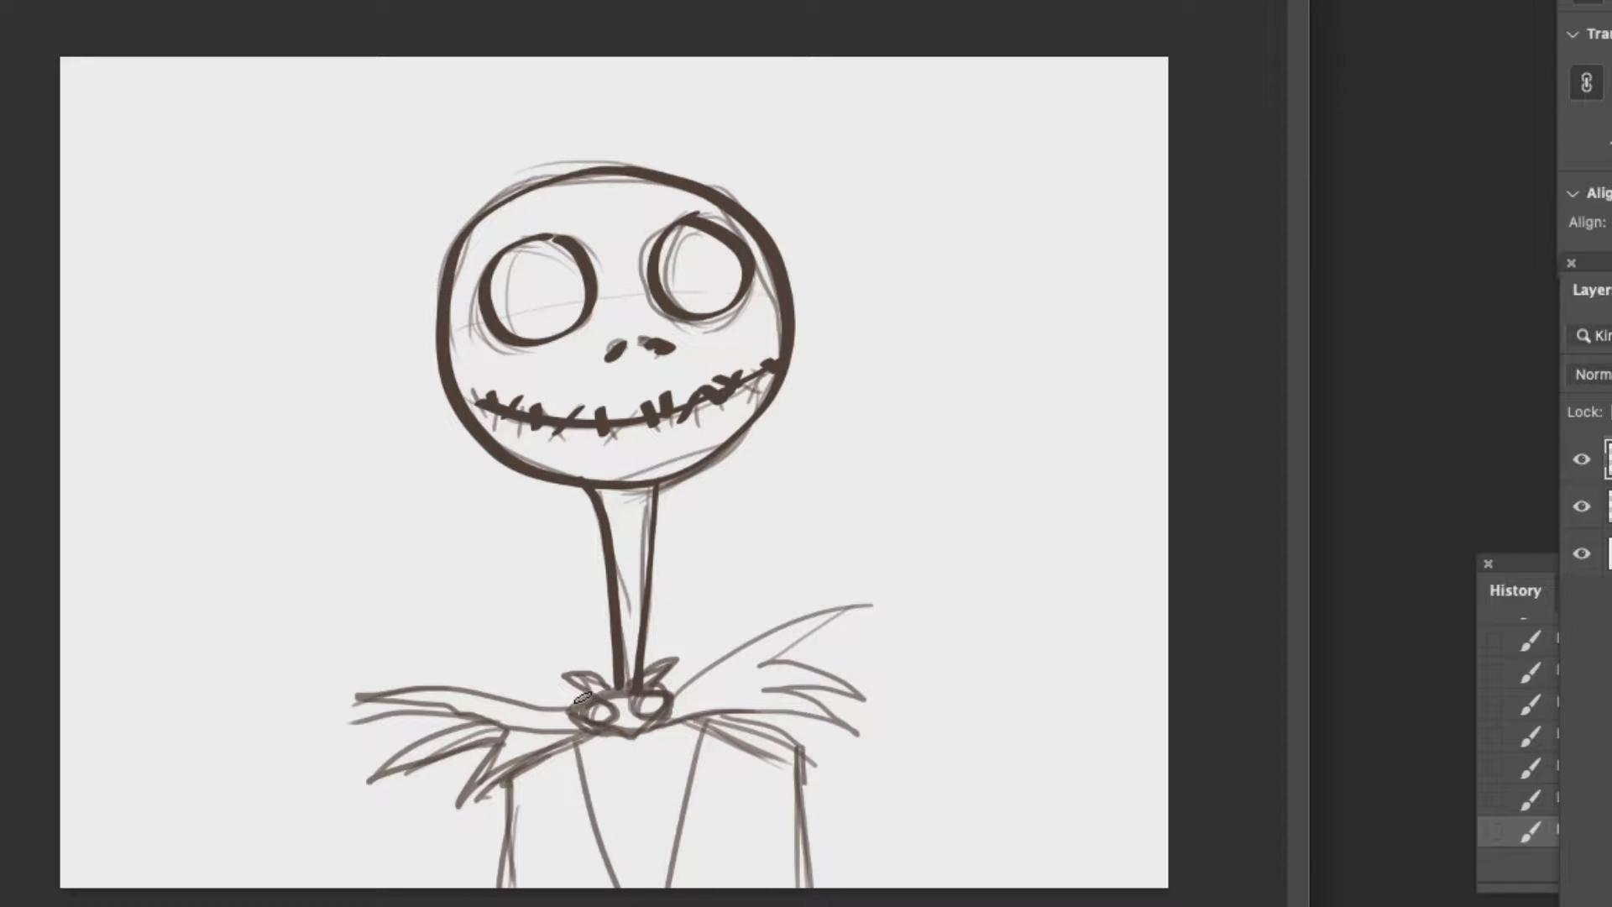
Ink the bat bow tie's eared head and both jagged, spread wings, plus the jacket's right shoulder and side, with thick dark strokes
{"action": "mouse_move", "coordinate": [551, 658]}
{"action": "left_mouse_down"}
{"action": "mouse_move", "coordinate": [597, 676]}
{"action": "mouse_move", "coordinate": [672, 650]}
{"action": "left_mouse_up"}
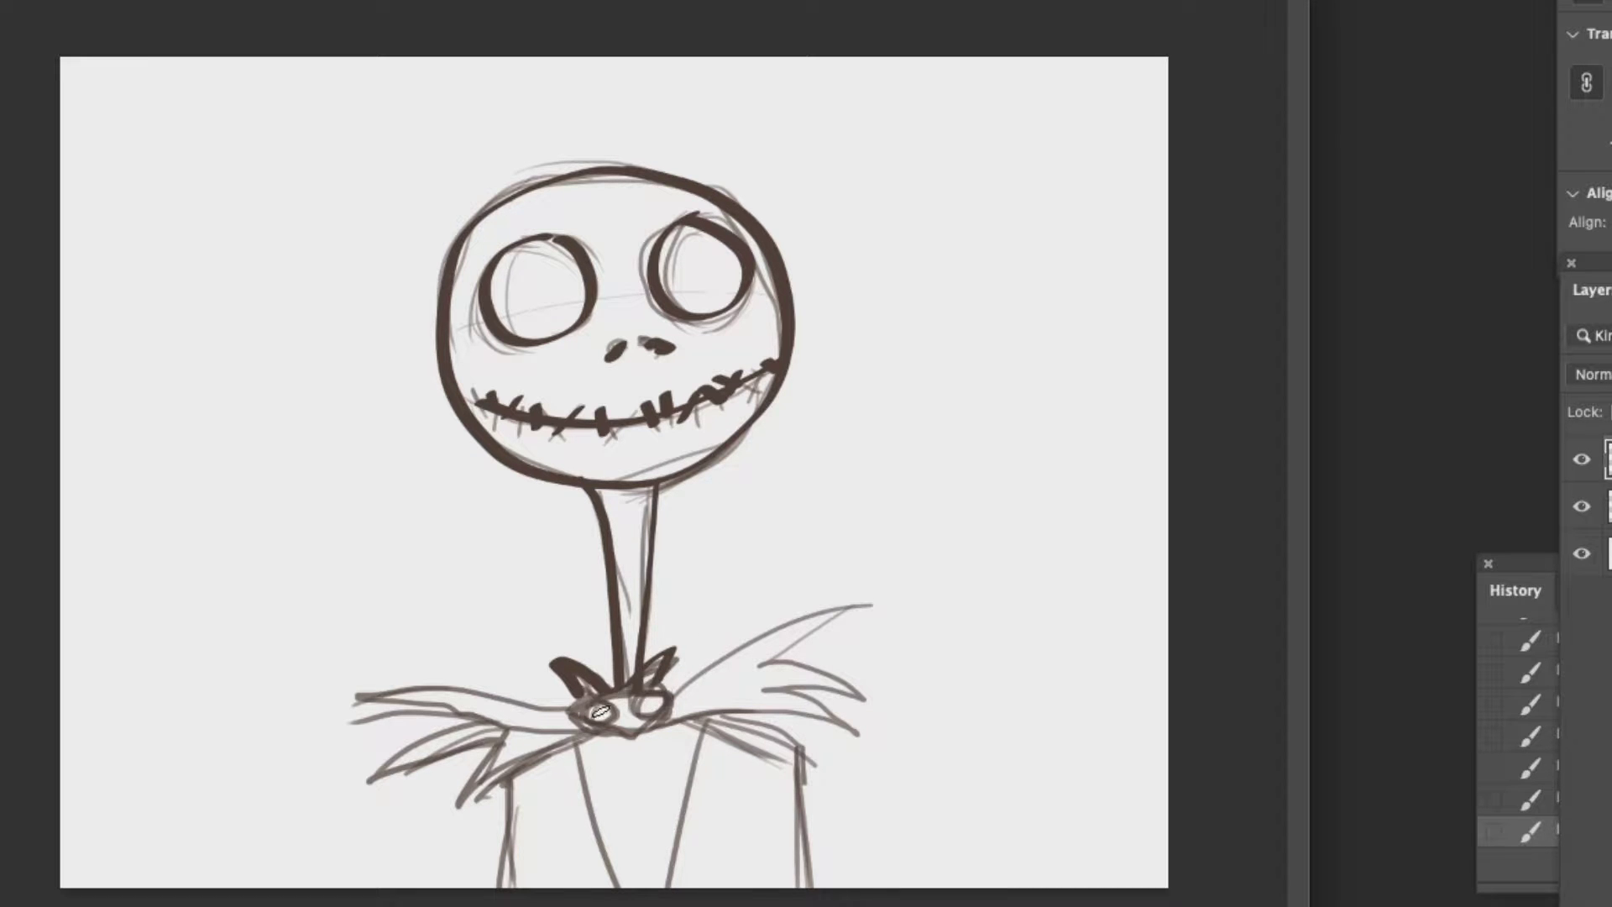
{"action": "mouse_move", "coordinate": [600, 712]}
{"action": "left_mouse_down"}
{"action": "mouse_move", "coordinate": [565, 708]}
{"action": "mouse_move", "coordinate": [615, 738]}
{"action": "mouse_move", "coordinate": [655, 723]}
{"action": "mouse_move", "coordinate": [665, 686]}
{"action": "mouse_move", "coordinate": [619, 683]}
{"action": "mouse_move", "coordinate": [621, 714]}
{"action": "left_mouse_up"}
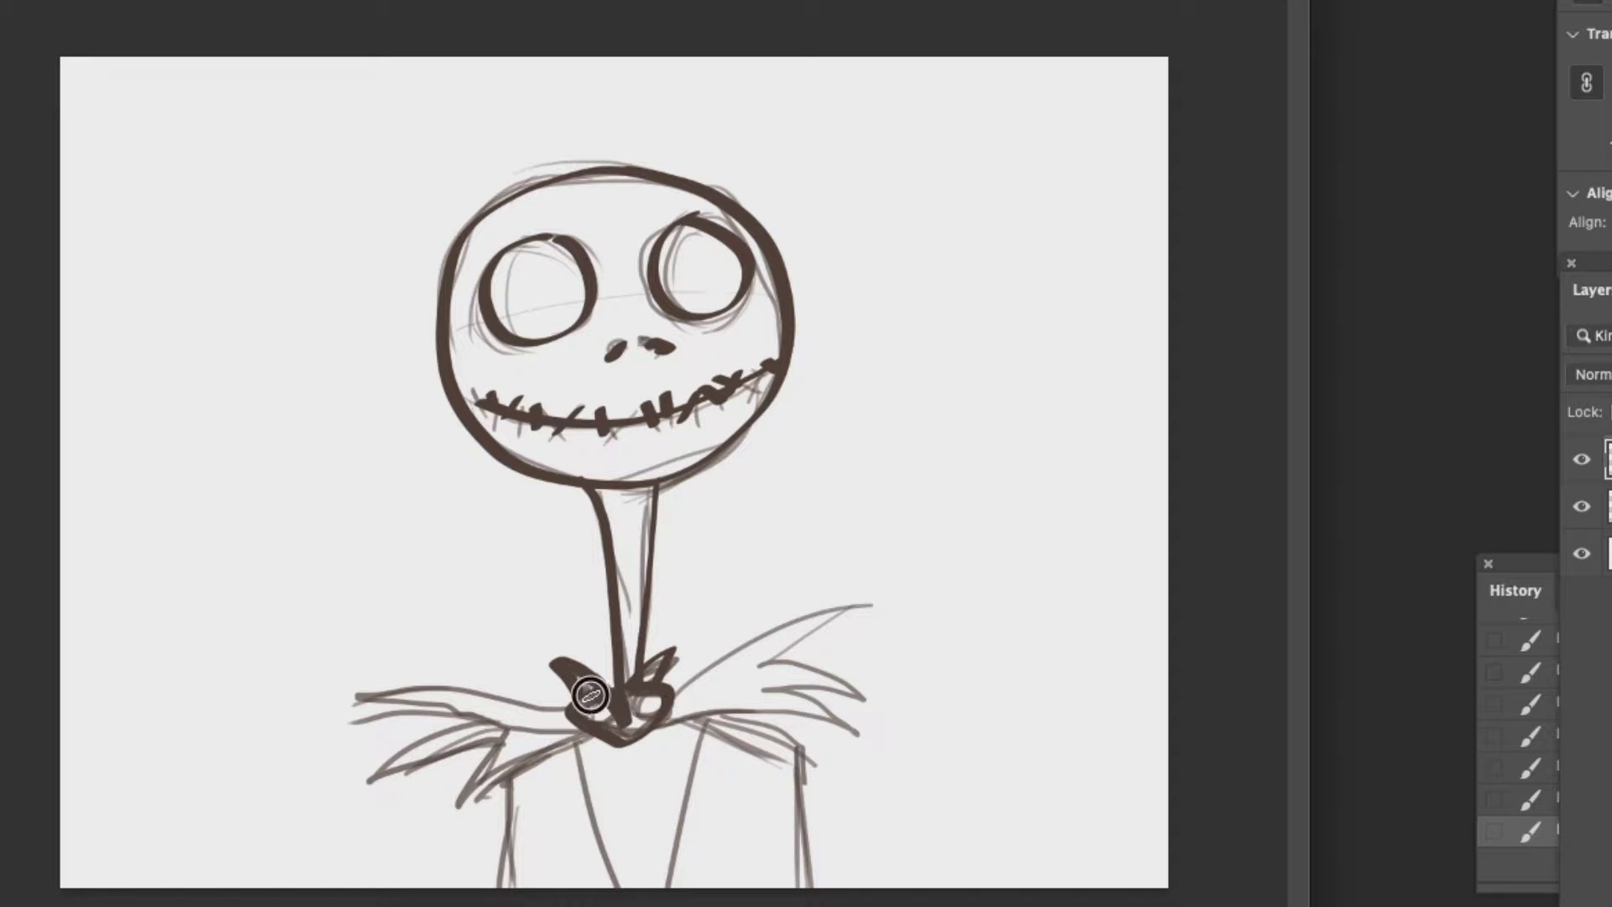
{"action": "mouse_move", "coordinate": [591, 695]}
{"action": "left_mouse_down"}
{"action": "mouse_move", "coordinate": [660, 718]}
{"action": "mouse_move", "coordinate": [643, 728]}
{"action": "mouse_move", "coordinate": [600, 726]}
{"action": "mouse_move", "coordinate": [642, 715]}
{"action": "mouse_move", "coordinate": [659, 653]}
{"action": "mouse_move", "coordinate": [629, 694]}
{"action": "mouse_move", "coordinate": [565, 669]}
{"action": "mouse_move", "coordinate": [624, 716]}
{"action": "mouse_move", "coordinate": [620, 700]}
{"action": "mouse_move", "coordinate": [575, 712]}
{"action": "mouse_move", "coordinate": [620, 738]}
{"action": "mouse_move", "coordinate": [636, 724]}
{"action": "mouse_move", "coordinate": [624, 736]}
{"action": "mouse_move", "coordinate": [467, 693]}
{"action": "mouse_move", "coordinate": [382, 692]}
{"action": "mouse_move", "coordinate": [302, 733]}
{"action": "mouse_move", "coordinate": [355, 718]}
{"action": "mouse_move", "coordinate": [503, 728]}
{"action": "mouse_move", "coordinate": [380, 775]}
{"action": "mouse_move", "coordinate": [366, 801]}
{"action": "mouse_move", "coordinate": [484, 742]}
{"action": "mouse_move", "coordinate": [399, 873]}
{"action": "left_mouse_up"}
{"action": "left_click_drag", "start_coordinate": [494, 787], "coordinate": [603, 733]}
{"action": "mouse_move", "coordinate": [686, 686]}
{"action": "left_mouse_down"}
{"action": "mouse_move", "coordinate": [812, 604]}
{"action": "mouse_move", "coordinate": [1007, 565]}
{"action": "mouse_move", "coordinate": [814, 629]}
{"action": "mouse_move", "coordinate": [929, 633]}
{"action": "mouse_move", "coordinate": [985, 668]}
{"action": "mouse_move", "coordinate": [872, 640]}
{"action": "mouse_move", "coordinate": [808, 649]}
{"action": "mouse_move", "coordinate": [959, 730]}
{"action": "mouse_move", "coordinate": [887, 688]}
{"action": "mouse_move", "coordinate": [802, 676]}
{"action": "mouse_move", "coordinate": [641, 728]}
{"action": "mouse_move", "coordinate": [741, 714]}
{"action": "mouse_move", "coordinate": [803, 743]}
{"action": "mouse_move", "coordinate": [801, 900]}
{"action": "left_mouse_up"}
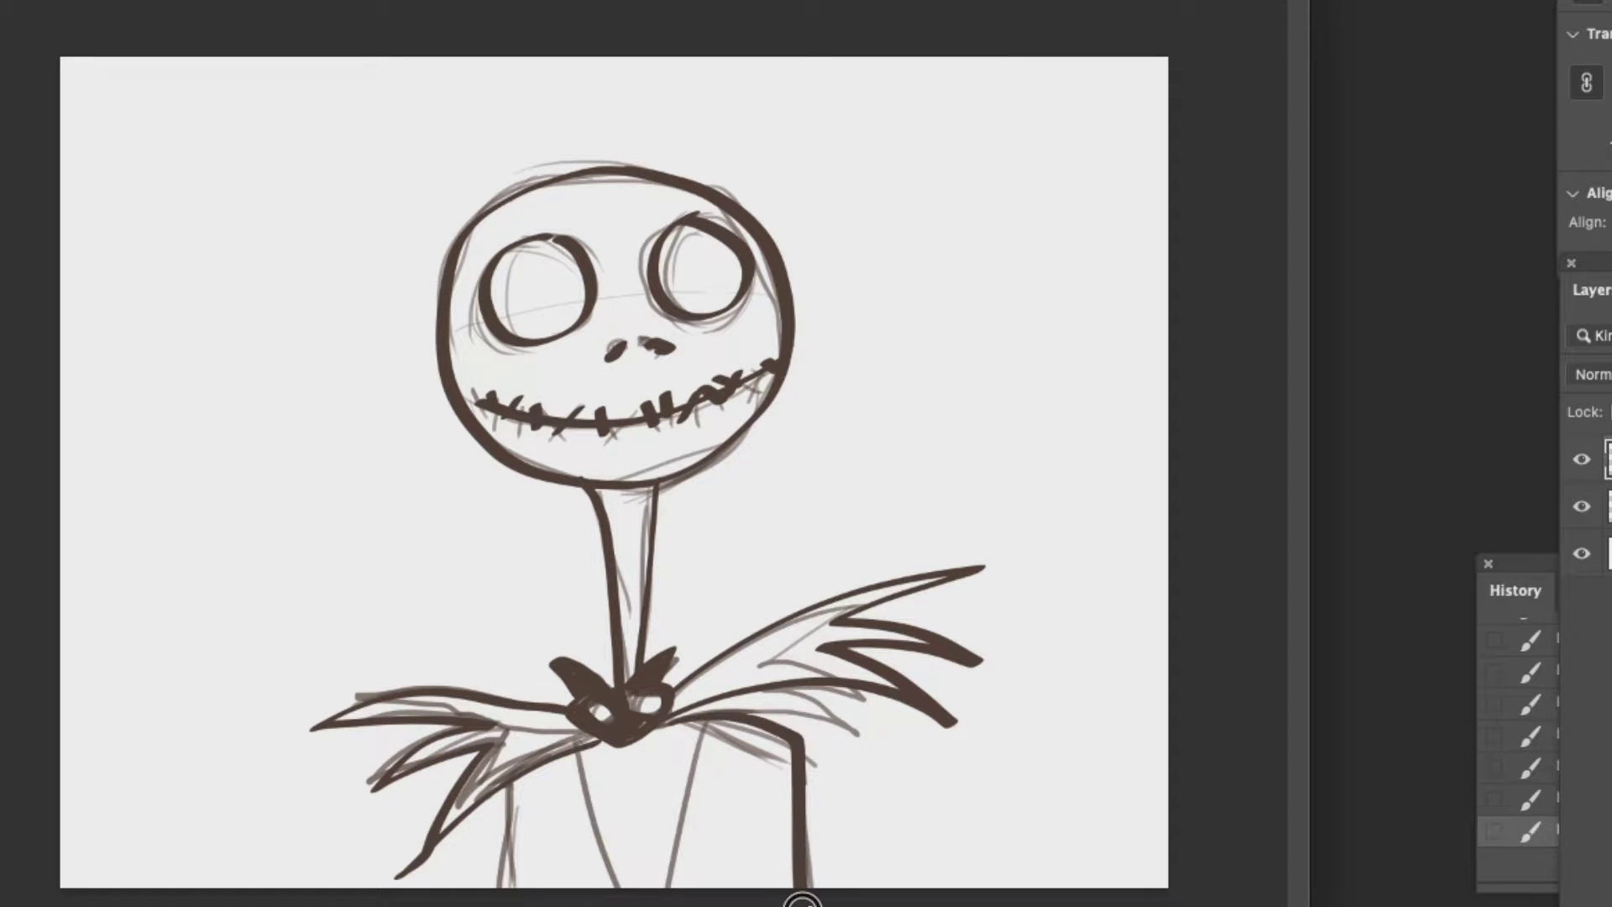
Ink the jacket's left side and both lapel edges converging into a V below the bow tie
{"action": "mouse_move", "coordinate": [521, 785]}
{"action": "left_mouse_down"}
{"action": "mouse_move", "coordinate": [505, 783]}
{"action": "mouse_move", "coordinate": [502, 900]}
{"action": "left_mouse_up"}
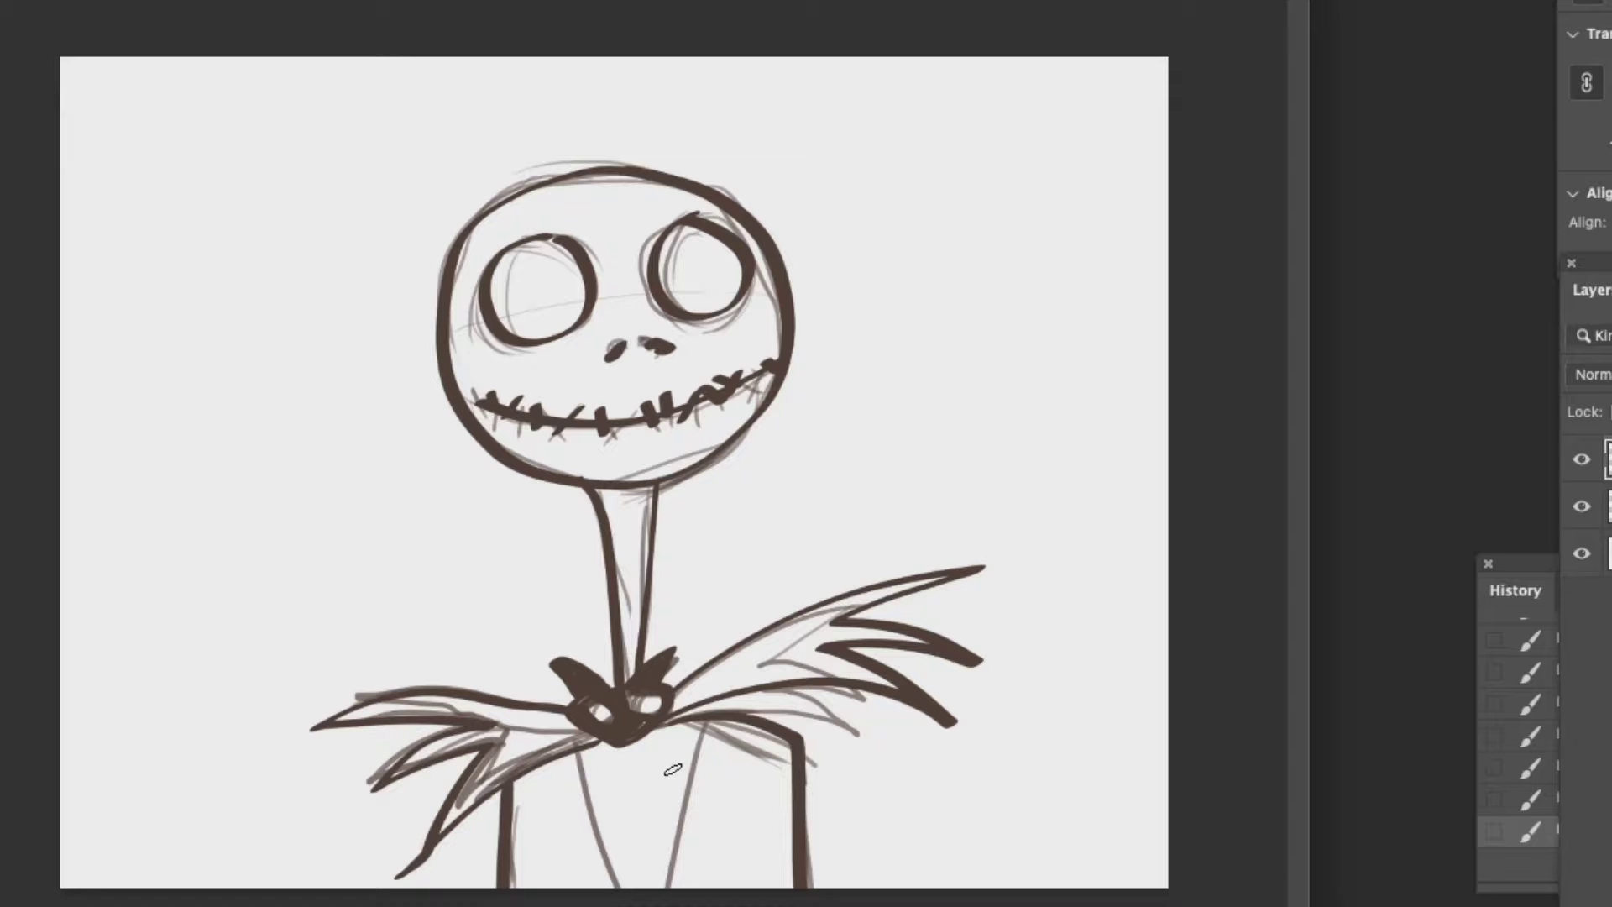
{"action": "left_click_drag", "start_coordinate": [565, 754], "coordinate": [623, 888]}
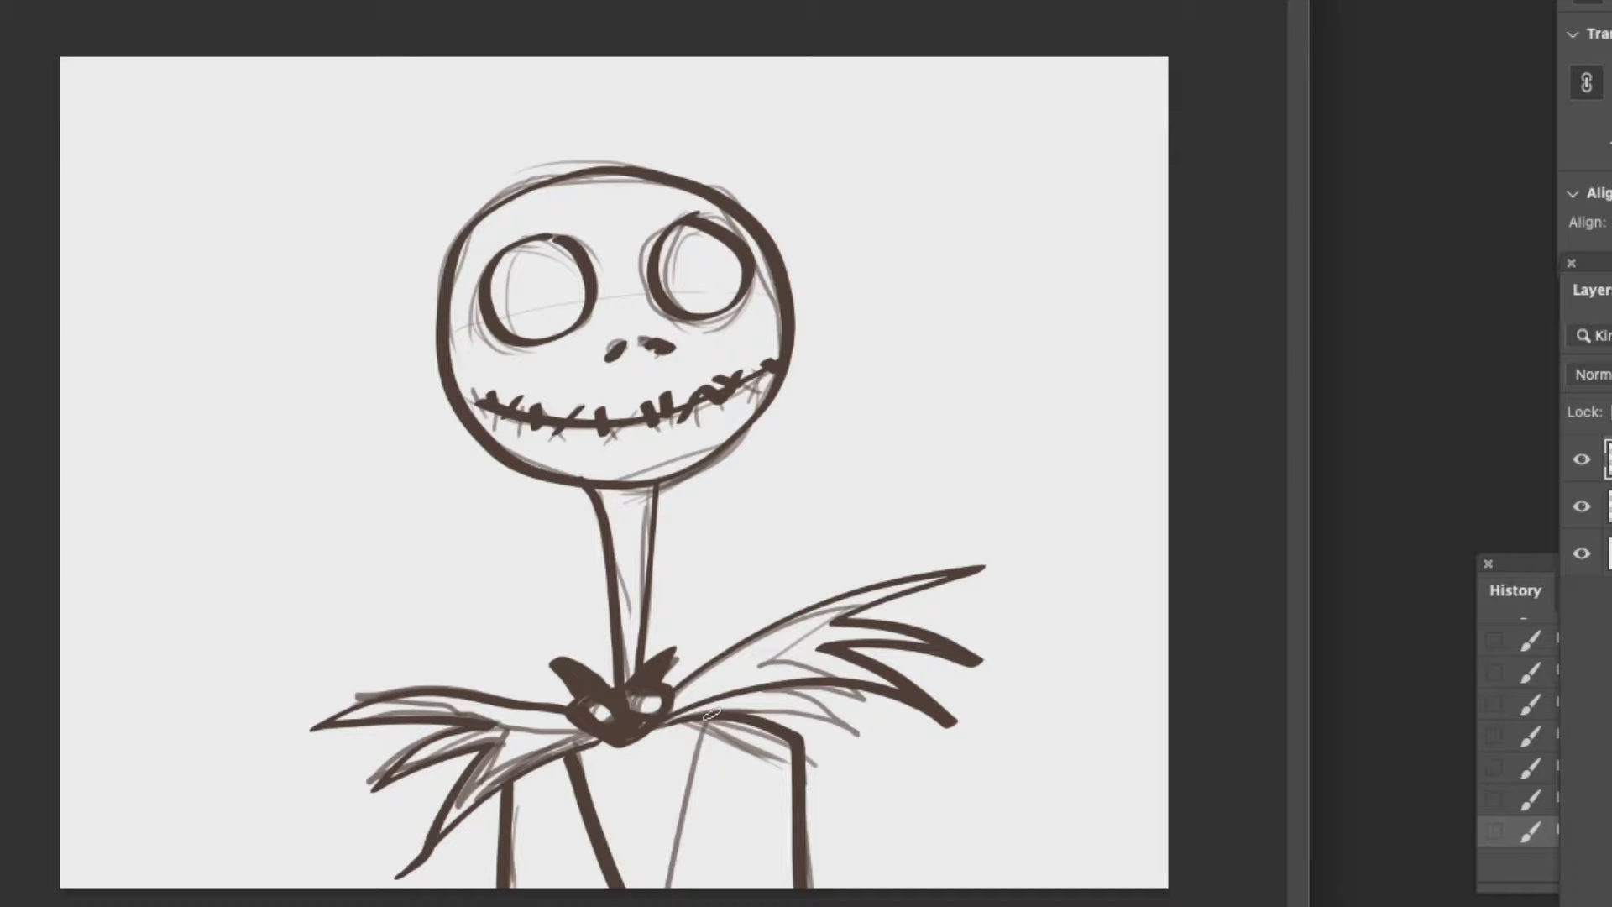
{"action": "left_click_drag", "start_coordinate": [711, 713], "coordinate": [665, 888]}
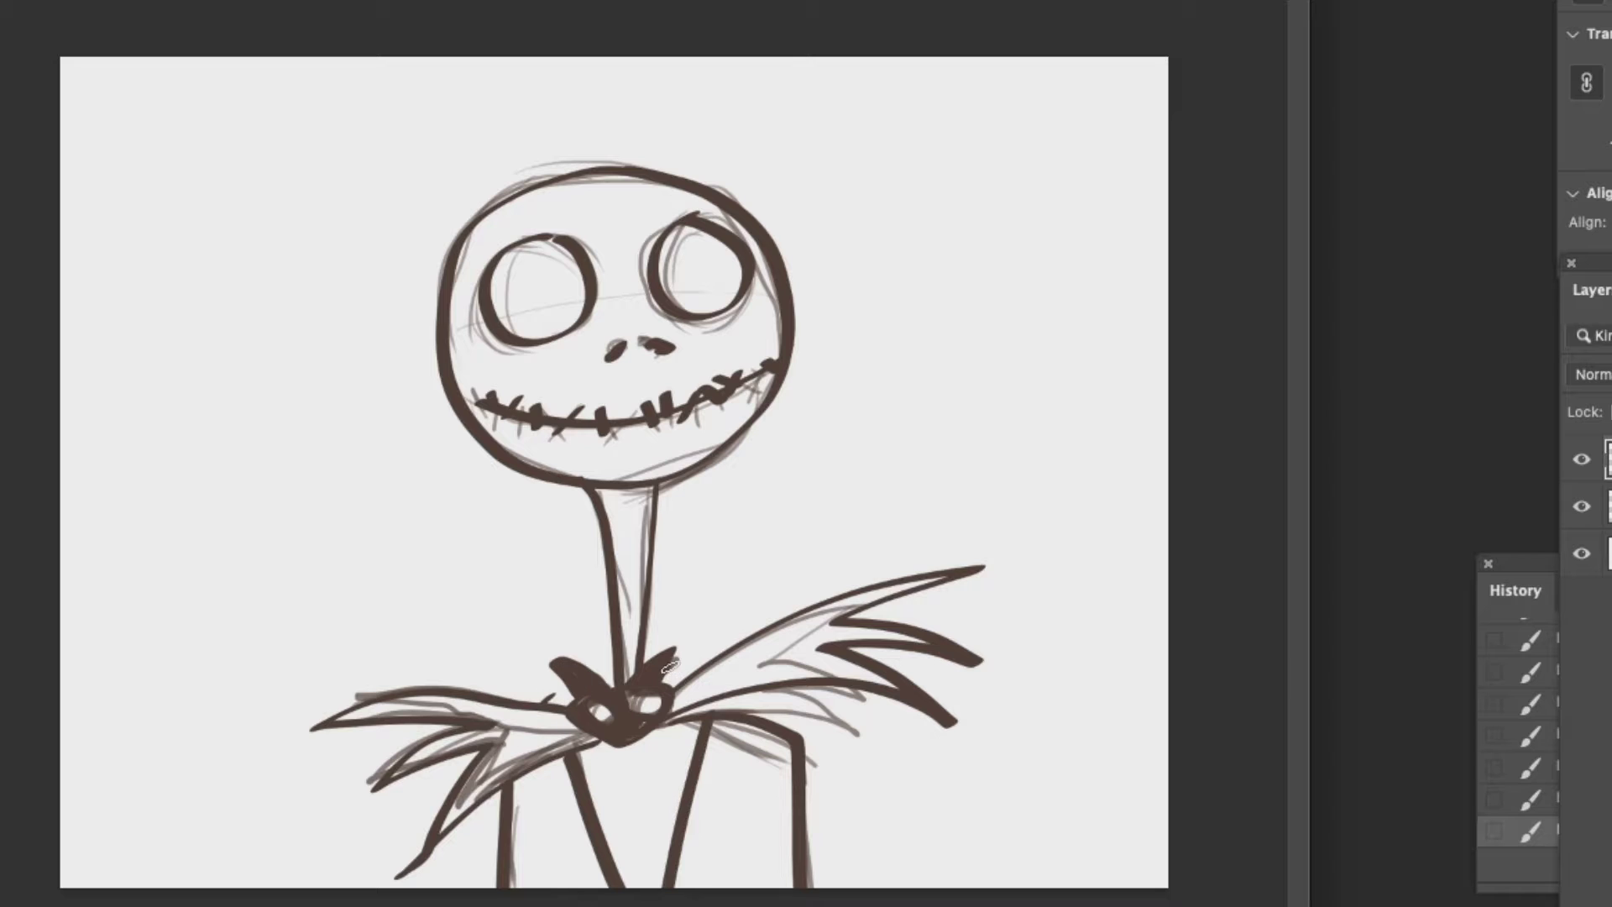
Hide the sketch layer and ink a solid dark shadow on the neck just below the chin
{"action": "left_click", "coordinate": [1580, 506]}
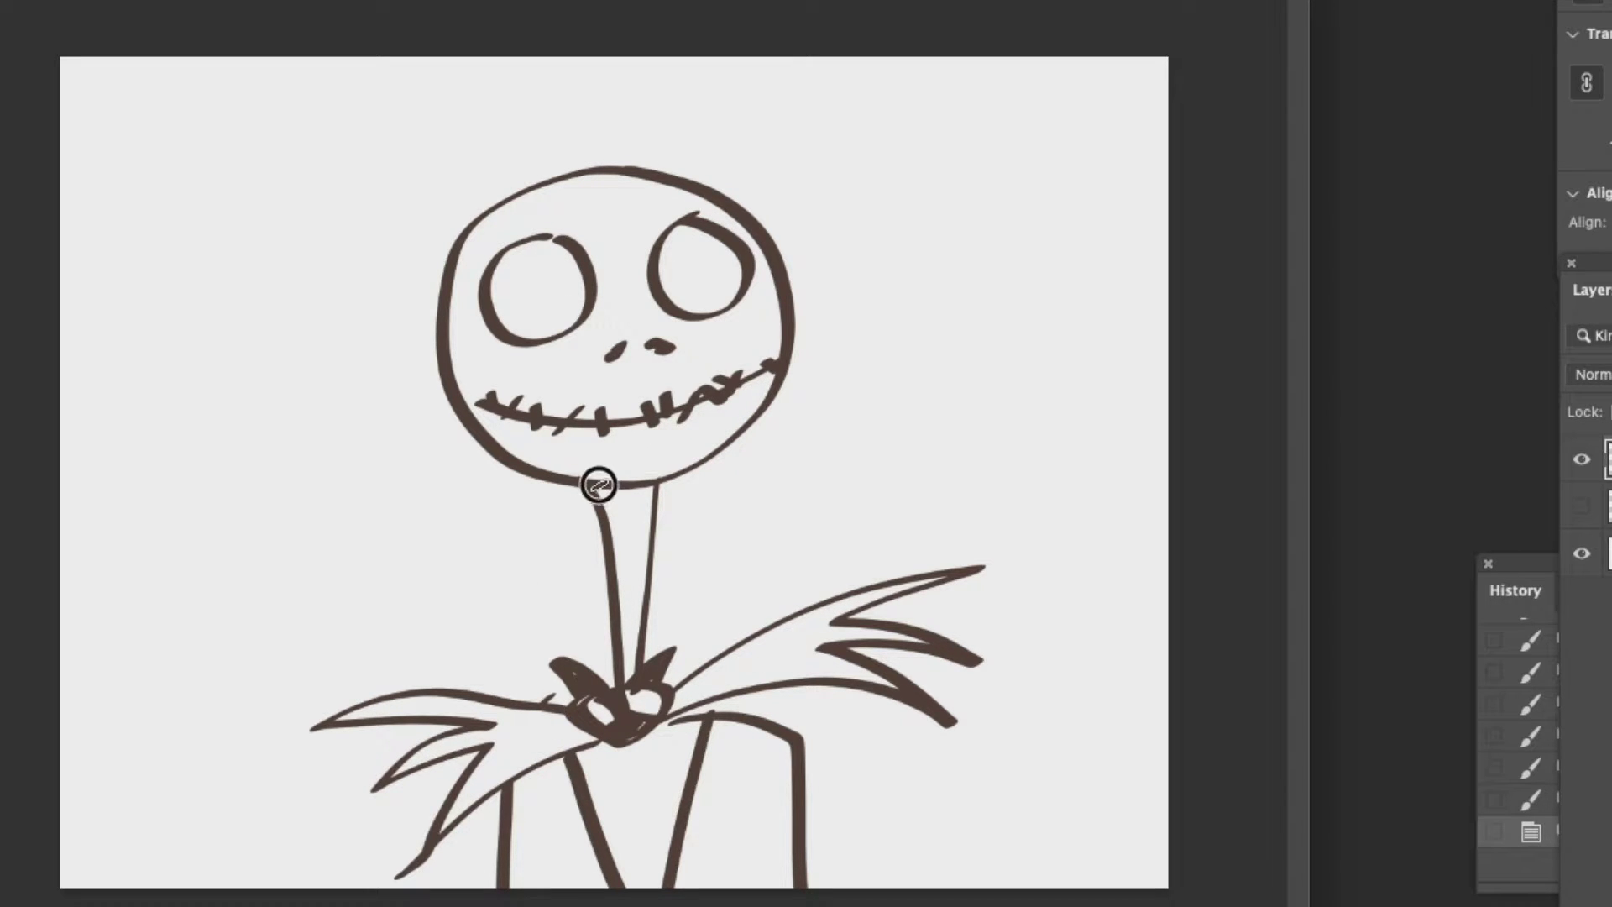
{"action": "mouse_move", "coordinate": [647, 517]}
{"action": "left_mouse_down"}
{"action": "mouse_move", "coordinate": [590, 492]}
{"action": "mouse_move", "coordinate": [633, 493]}
{"action": "mouse_move", "coordinate": [648, 521]}
{"action": "mouse_move", "coordinate": [652, 494]}
{"action": "left_mouse_up"}
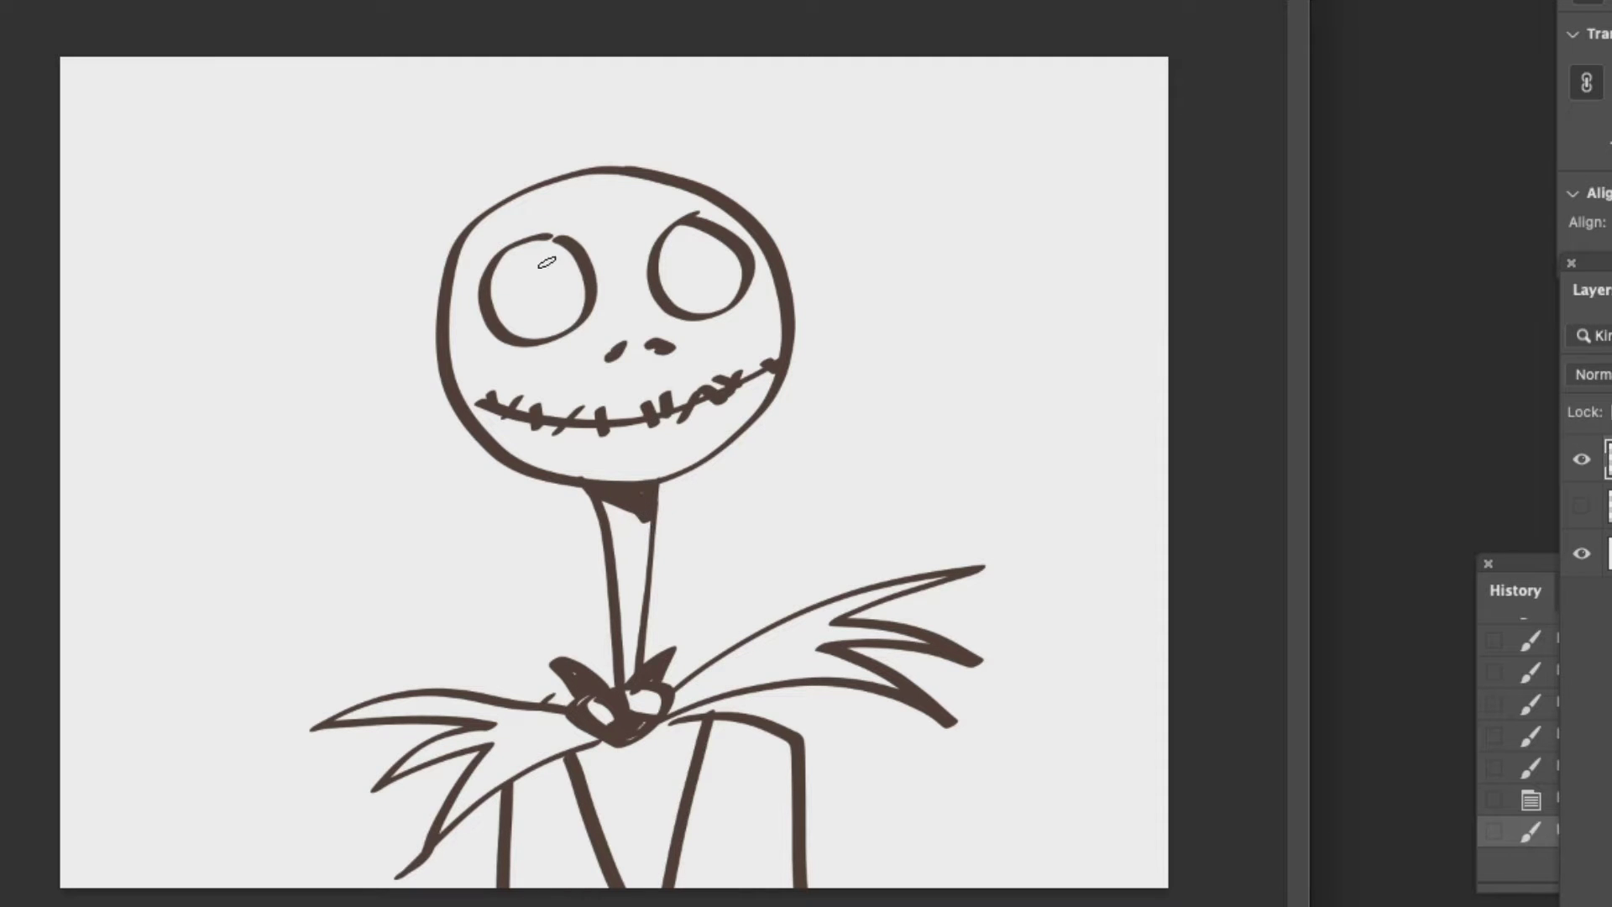
Close the gap in the left eye socket's outline and fill both eye sockets with the dark brown line colour
{"action": "left_click_drag", "start_coordinate": [544, 241], "coordinate": [560, 241]}
{"action": "left_click", "coordinate": [549, 308]}
{"action": "left_click", "coordinate": [581, 279], "text": "alt"}
{"action": "left_click", "coordinate": [581, 284]}
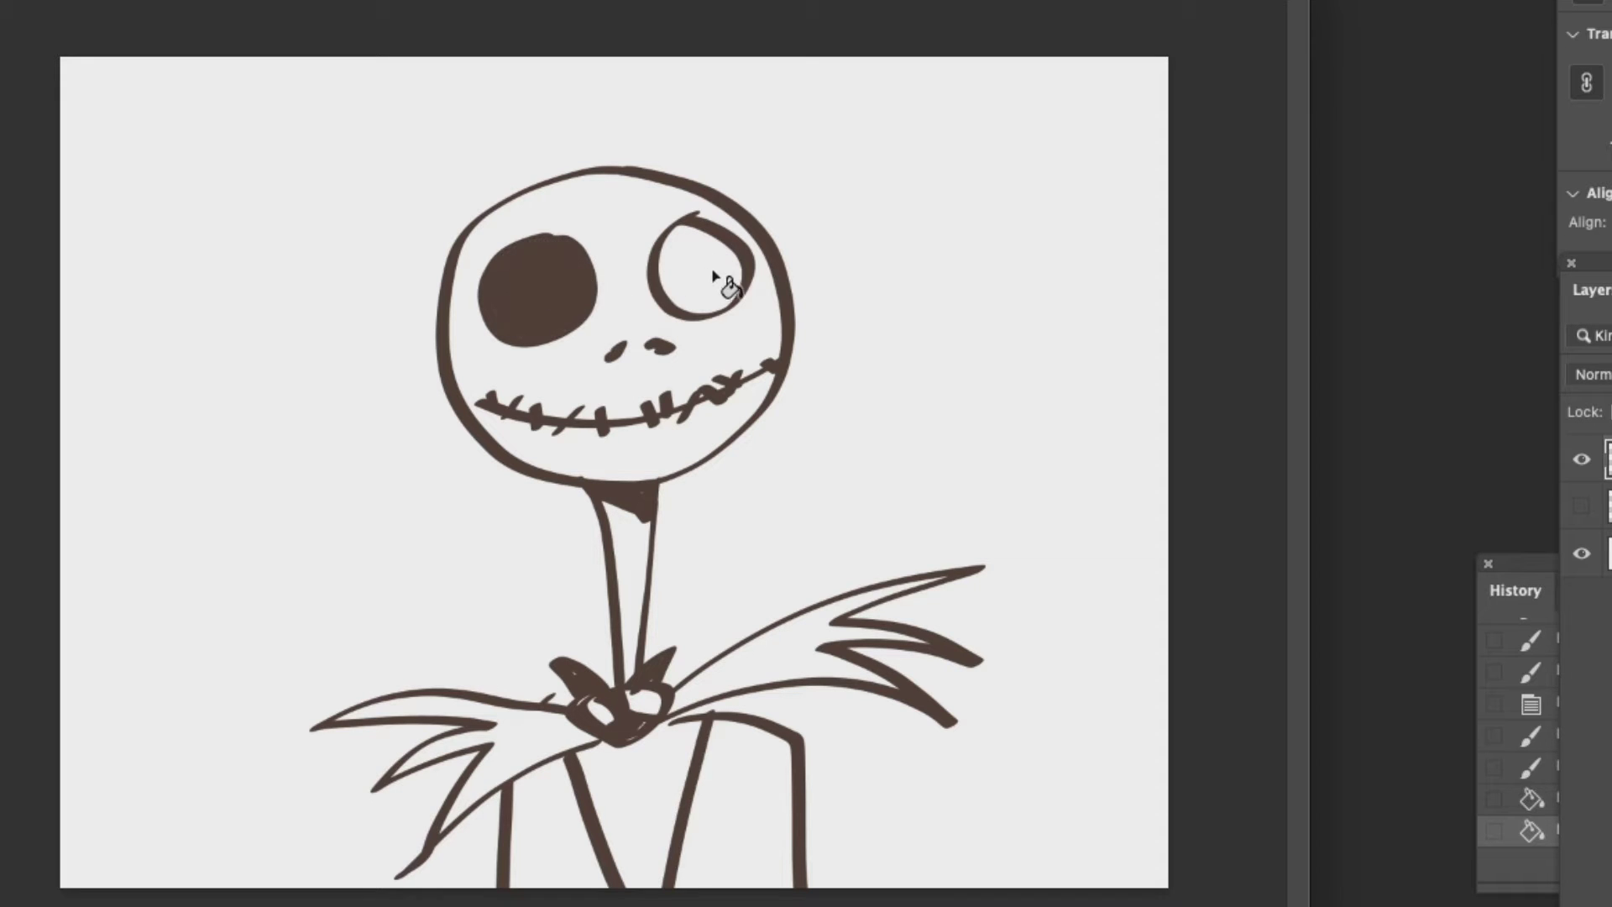
{"action": "left_click", "coordinate": [717, 270]}
{"action": "left_click", "coordinate": [714, 268]}
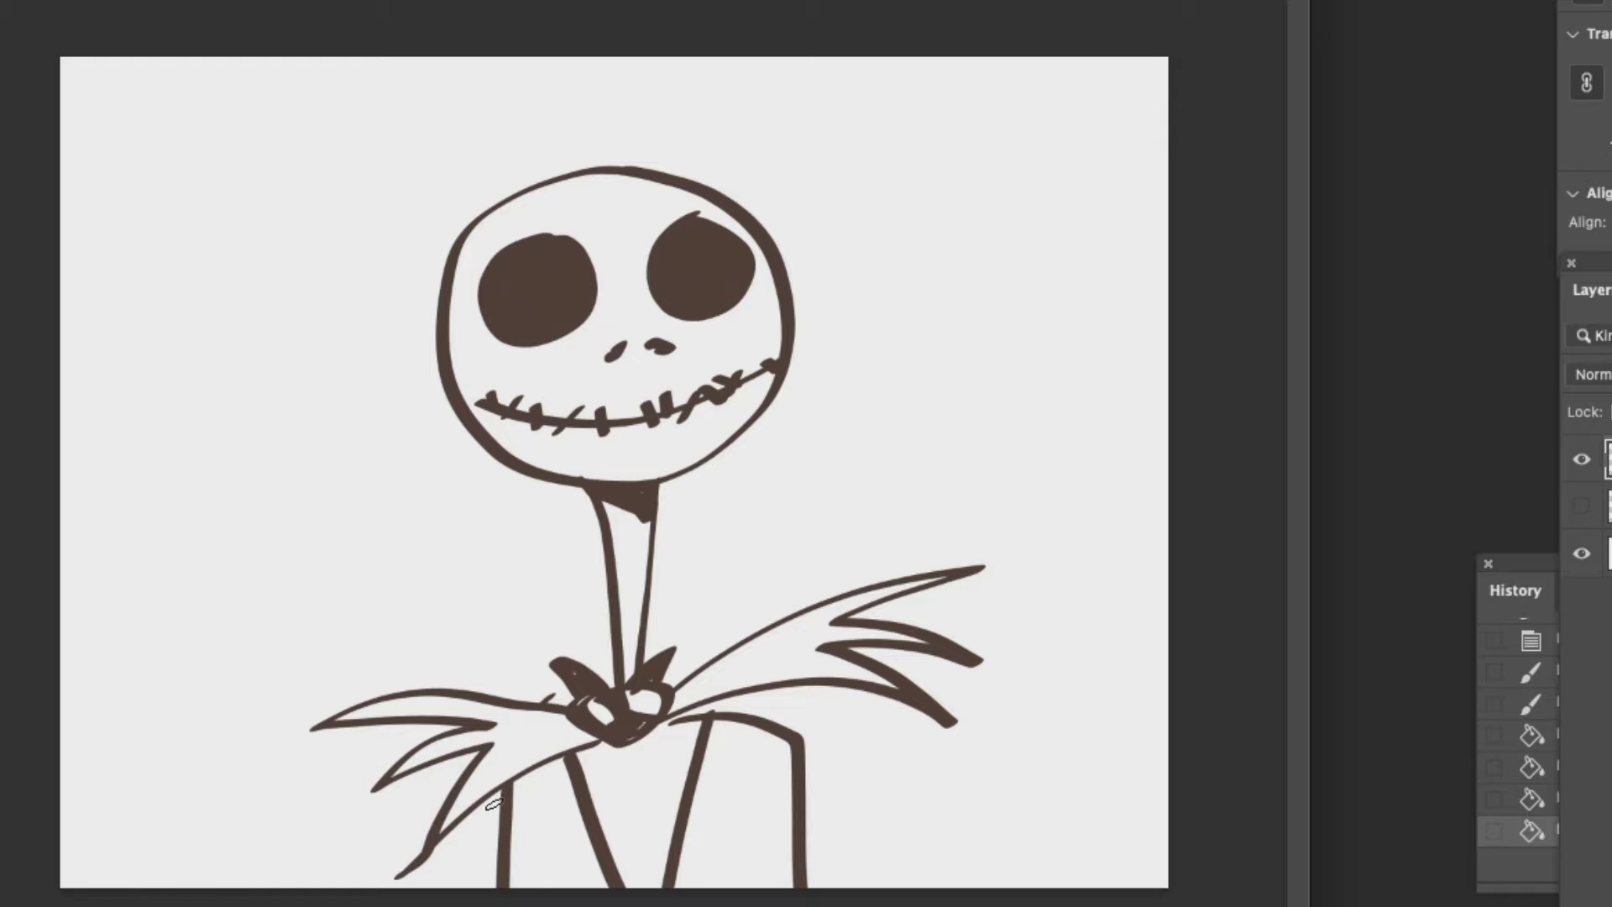
Close the left wing's outline beside the bat's head and fill both wings with solid dark brown
{"action": "mouse_move", "coordinate": [617, 709]}
{"action": "left_mouse_down"}
{"action": "mouse_move", "coordinate": [618, 734]}
{"action": "mouse_move", "coordinate": [642, 714]}
{"action": "mouse_move", "coordinate": [591, 719]}
{"action": "left_mouse_up"}
{"action": "left_click", "coordinate": [543, 738]}
{"action": "left_click", "coordinate": [567, 710]}
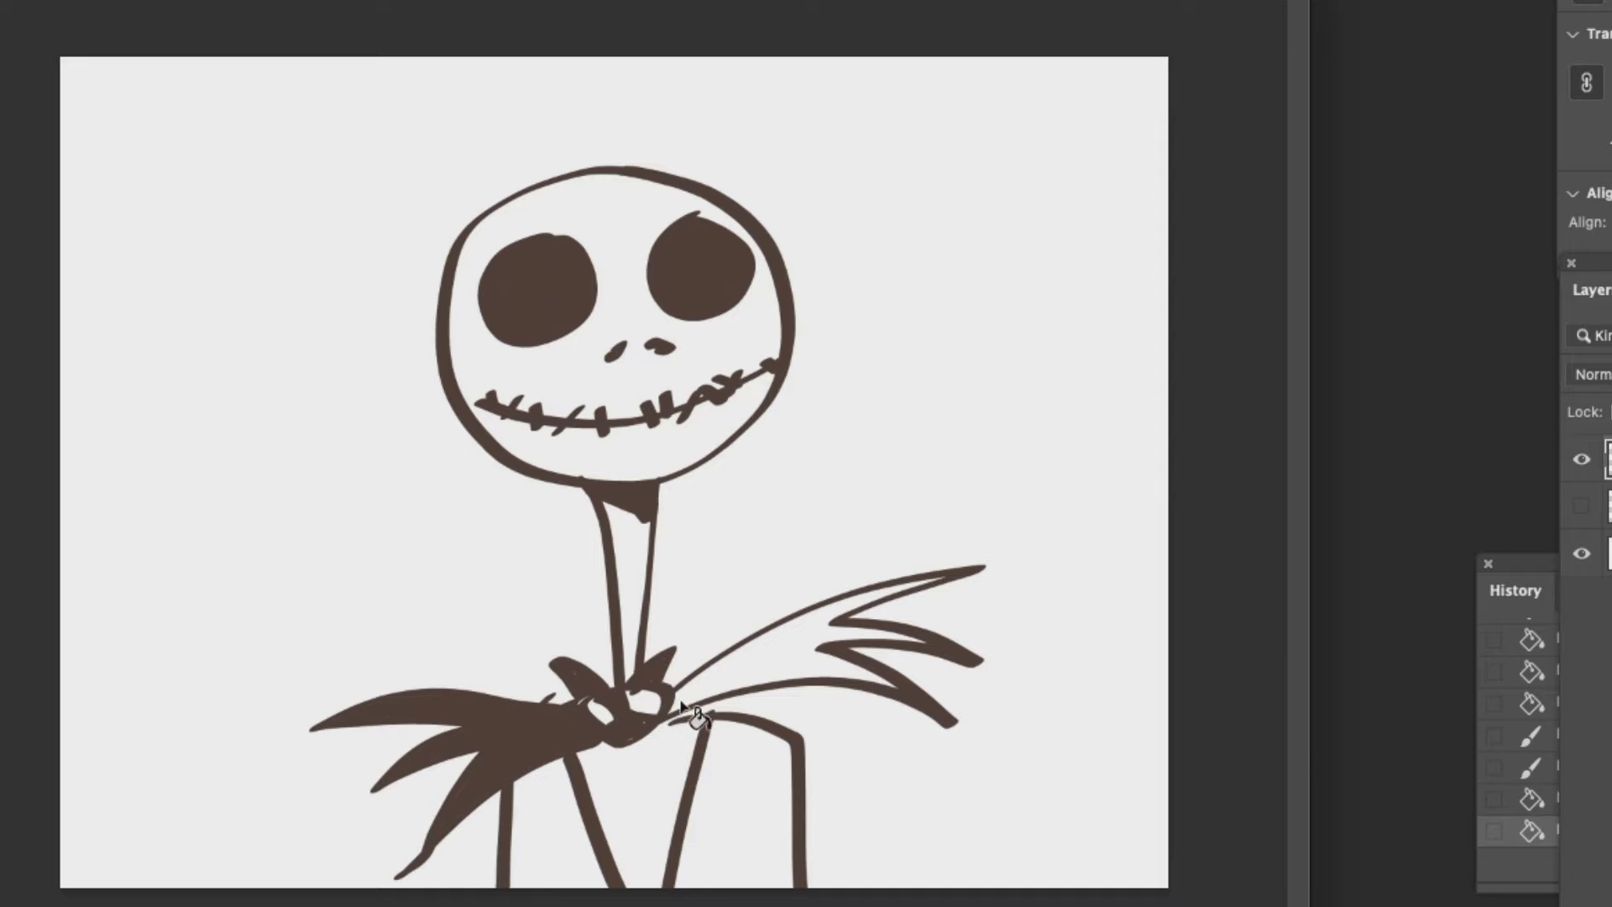
{"action": "left_click", "coordinate": [736, 682]}
{"action": "left_click", "coordinate": [739, 682]}
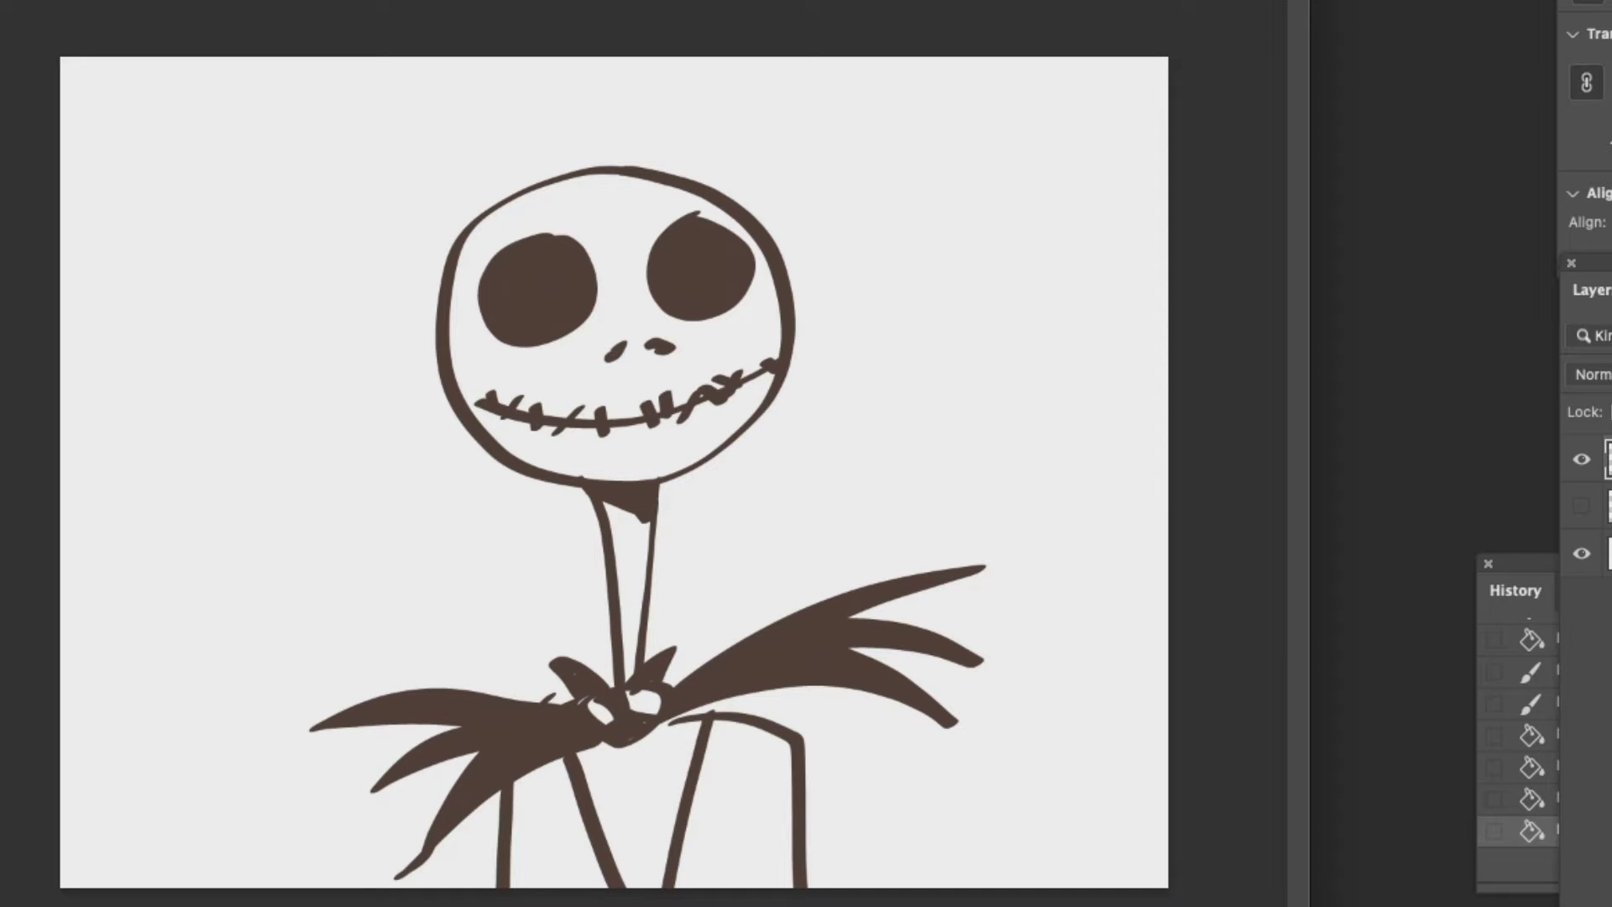
{"action": "left_click", "coordinate": [571, 873]}
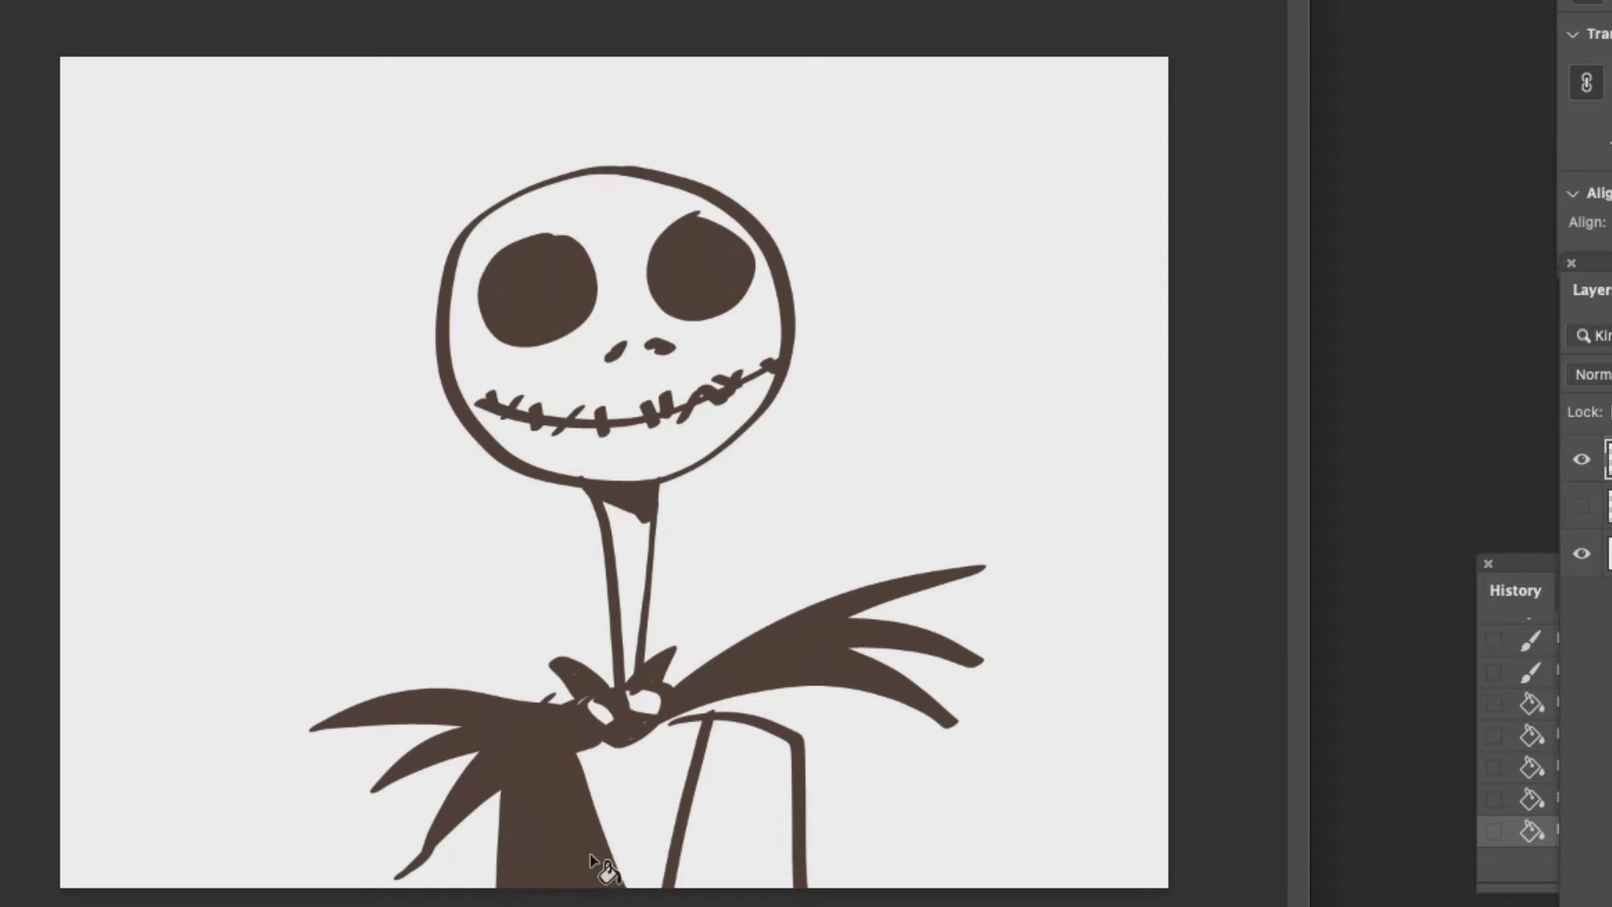
{"action": "left_click", "coordinate": [595, 864]}
{"action": "key", "text": "ctrl+z"}
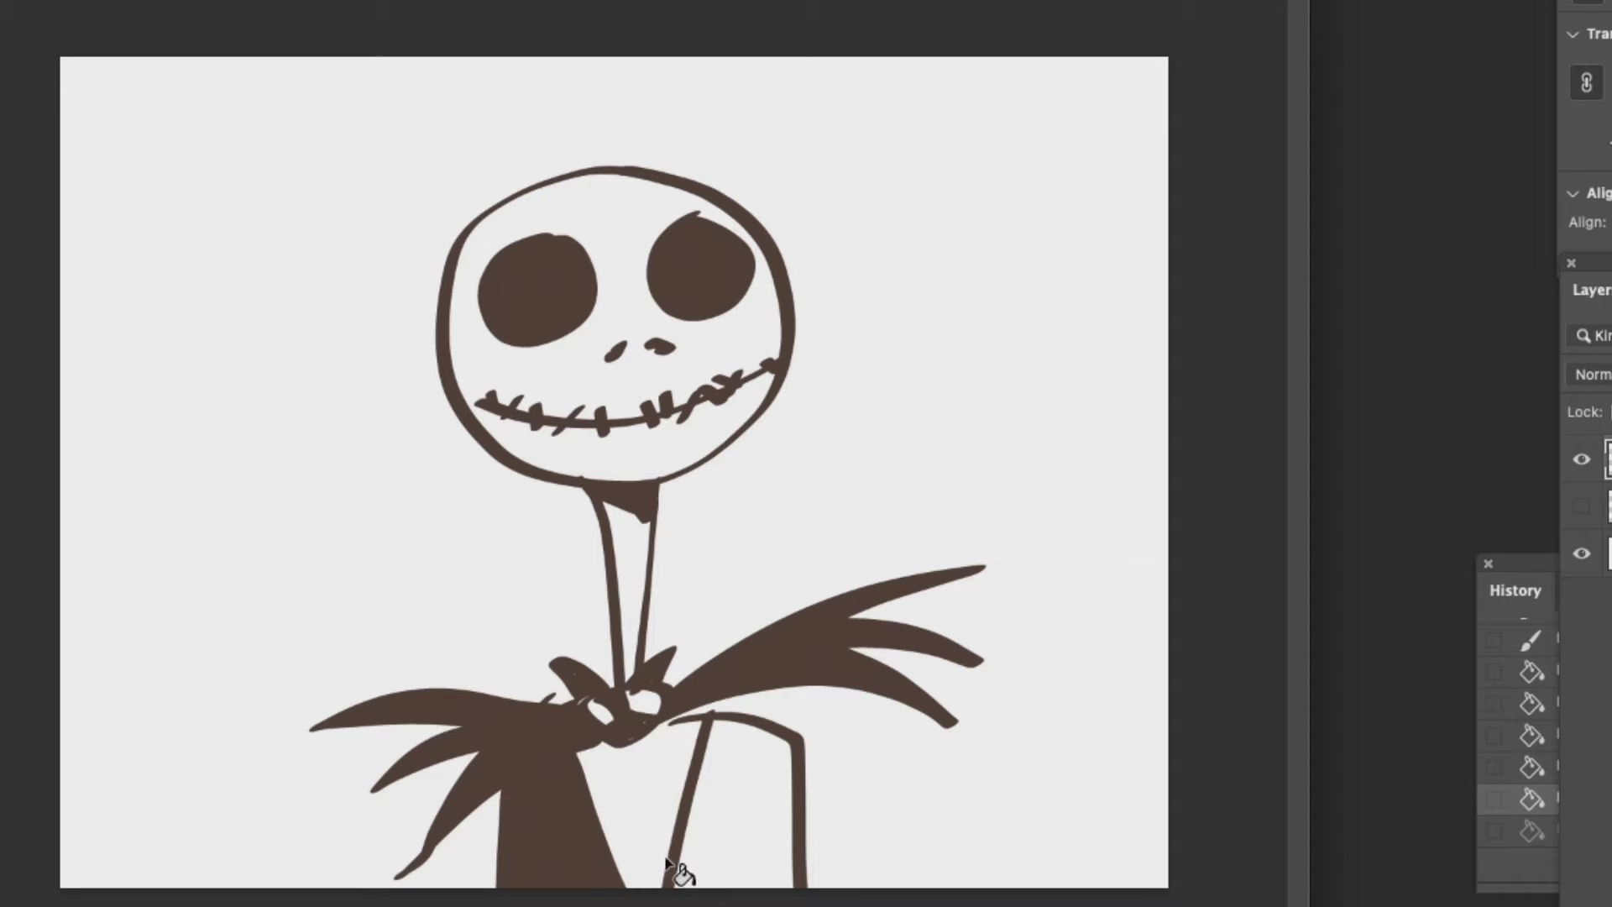
{"action": "key", "text": "ctrl+z"}
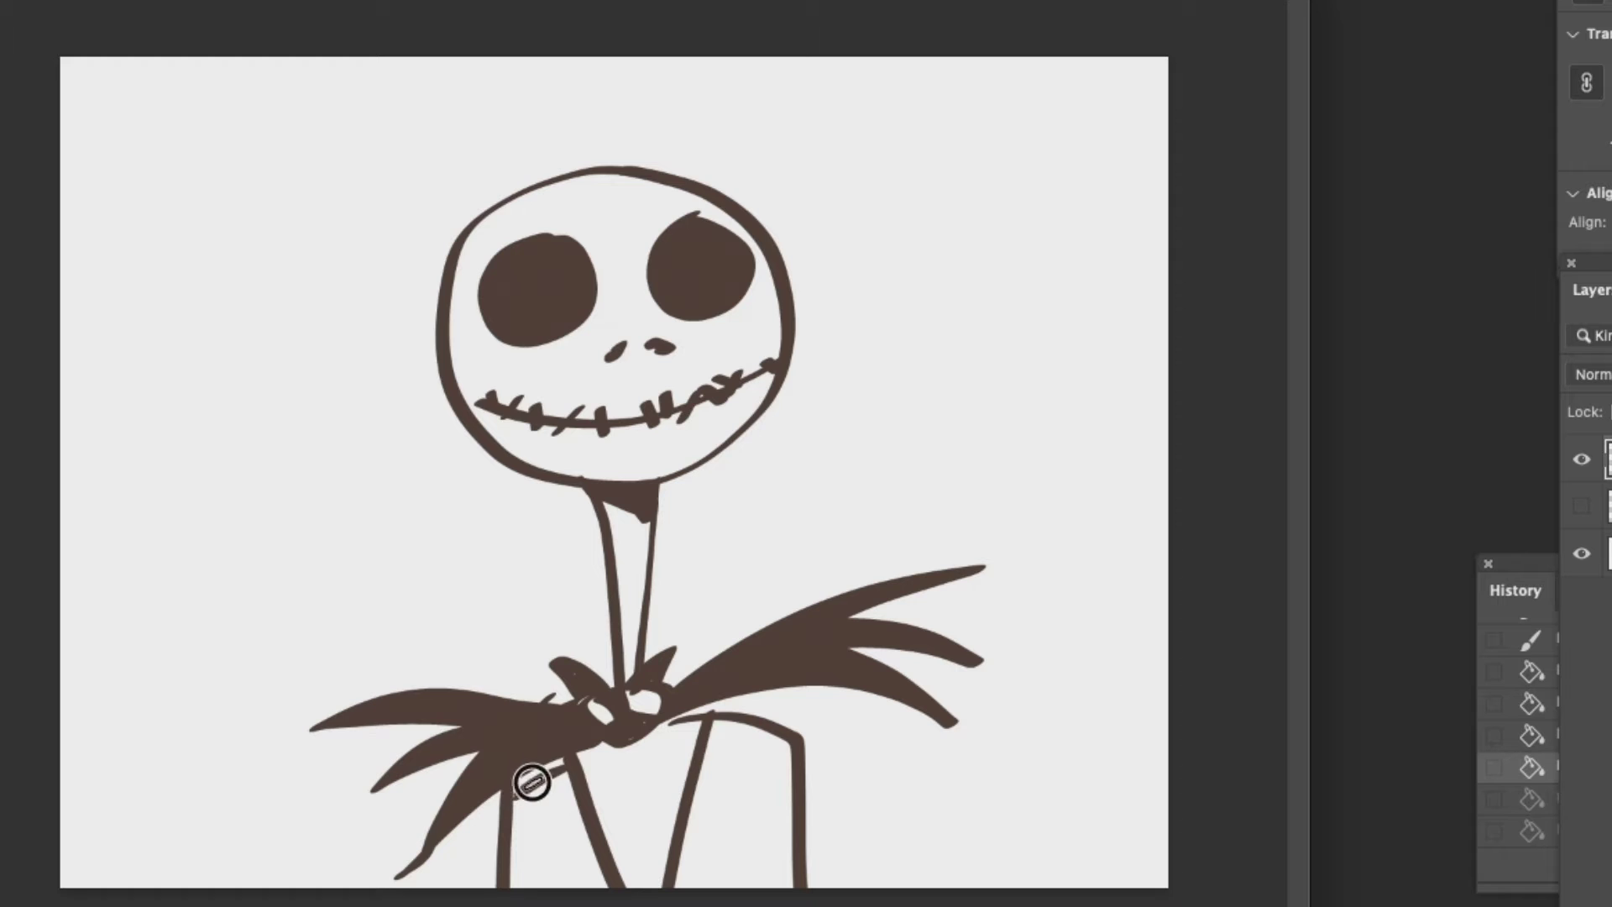
Ink the jacket's shoulder lines with a thin gap below the left wing, and fill both jacket panels with solid dark brown
{"action": "left_click_drag", "start_coordinate": [568, 767], "coordinate": [514, 802]}
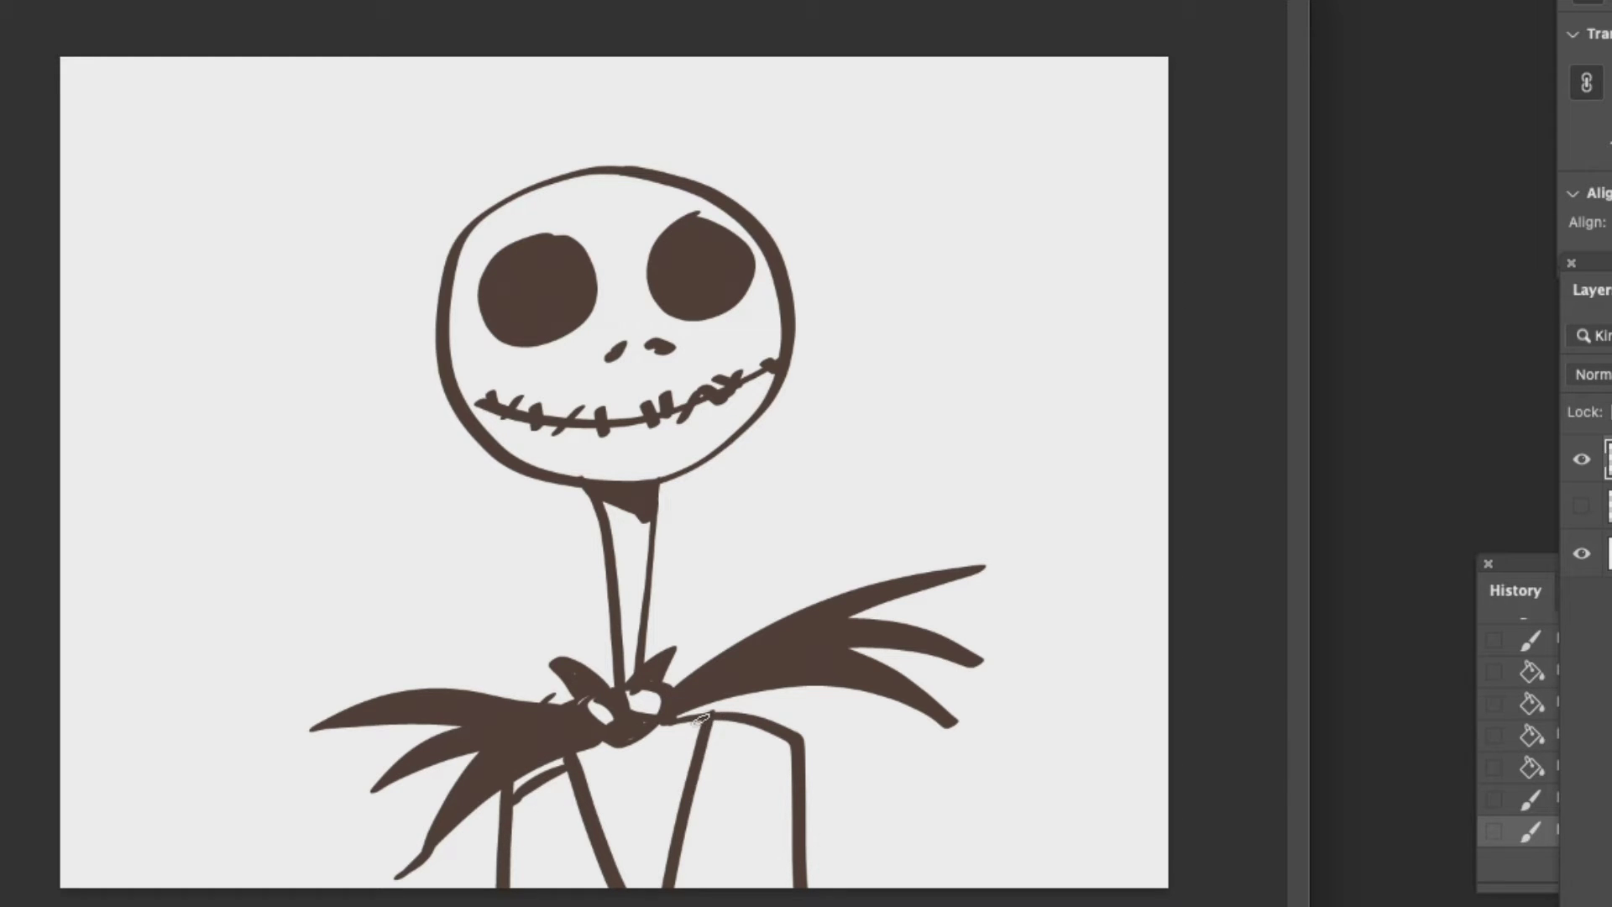
{"action": "mouse_move", "coordinate": [666, 716]}
{"action": "left_mouse_down"}
{"action": "mouse_move", "coordinate": [765, 722]}
{"action": "mouse_move", "coordinate": [803, 745]}
{"action": "left_mouse_up"}
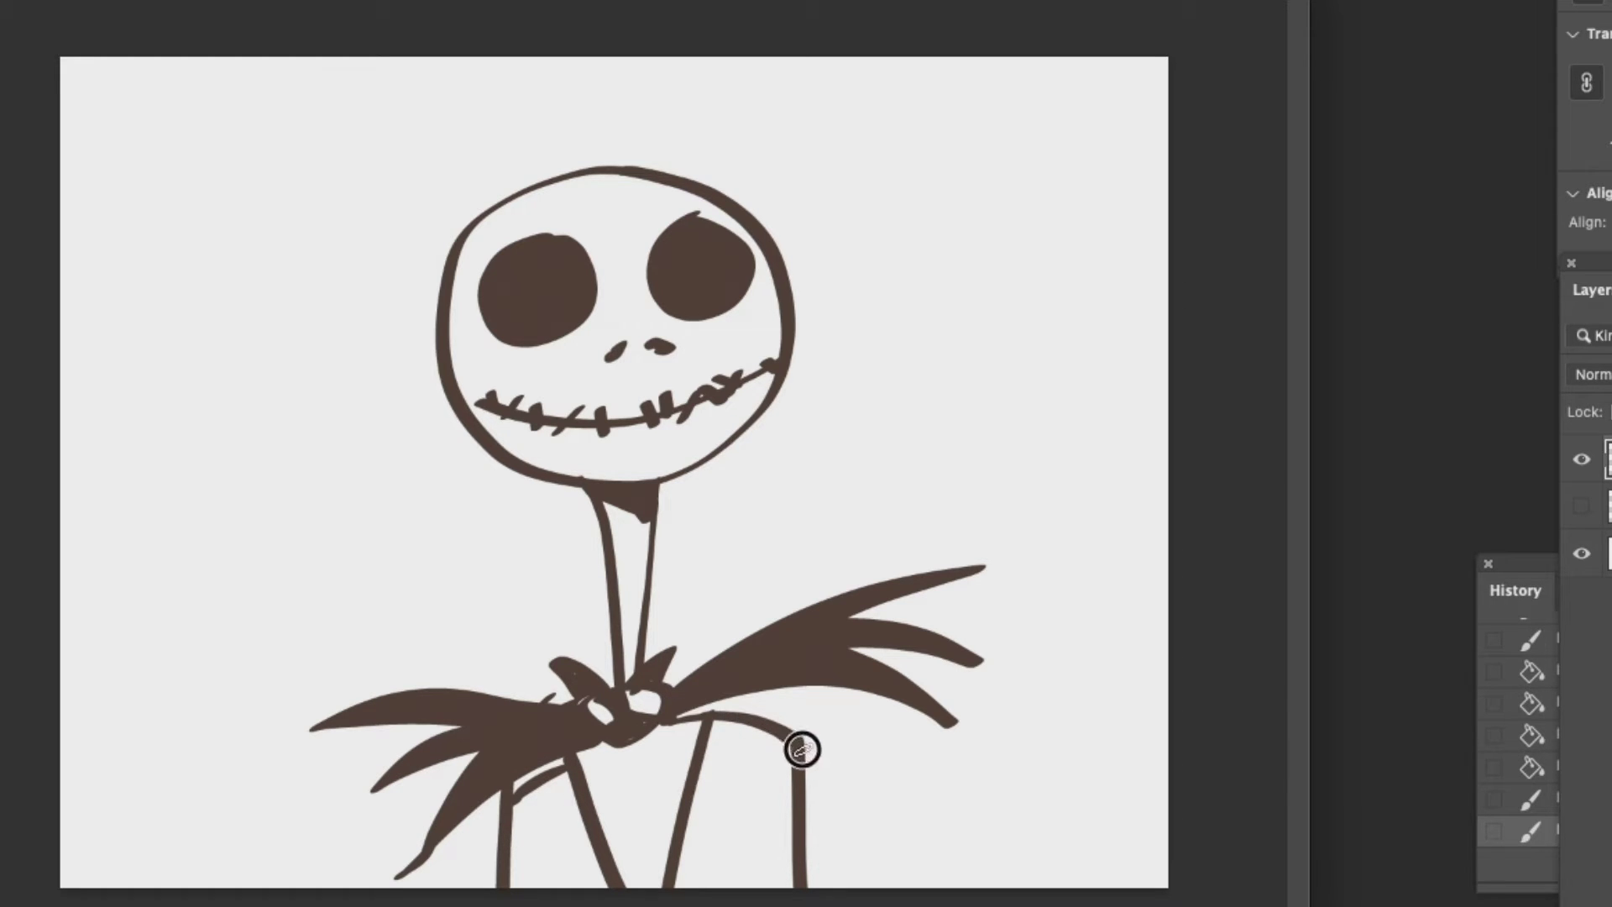
{"action": "left_click", "coordinate": [753, 821]}
{"action": "left_click", "coordinate": [789, 799]}
{"action": "left_click", "coordinate": [574, 850]}
{"action": "left_click", "coordinate": [593, 843]}
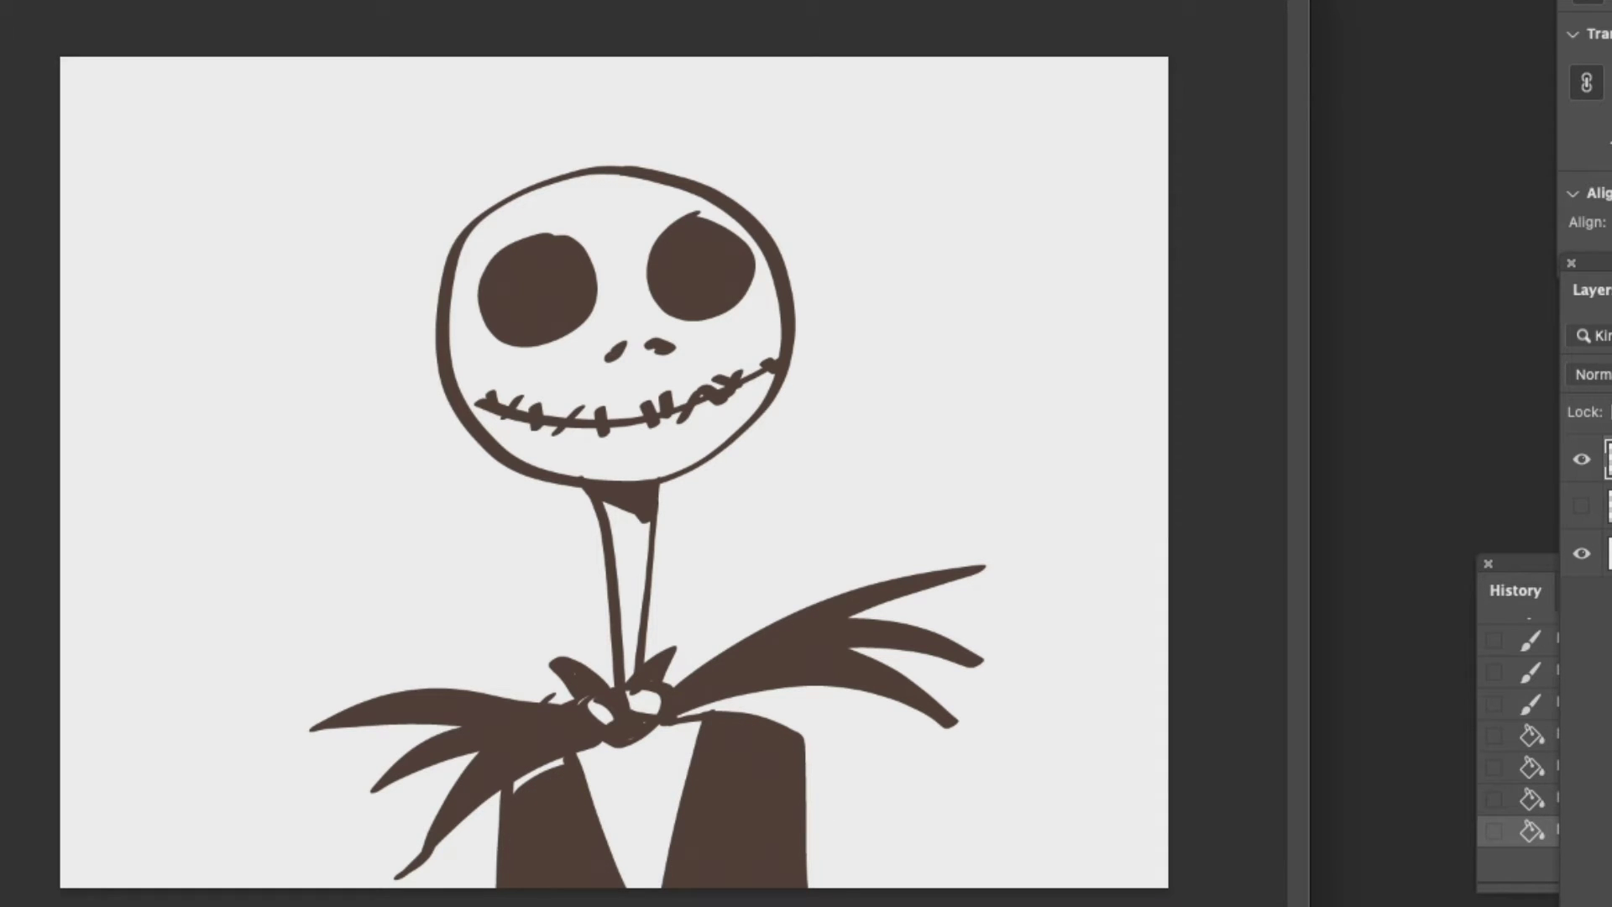
Add a new layer above the line art and brush thin, light curved stripes along both lapels and down the jacket's right edge
{"action": "key", "text": "alt+shift+super+n"}
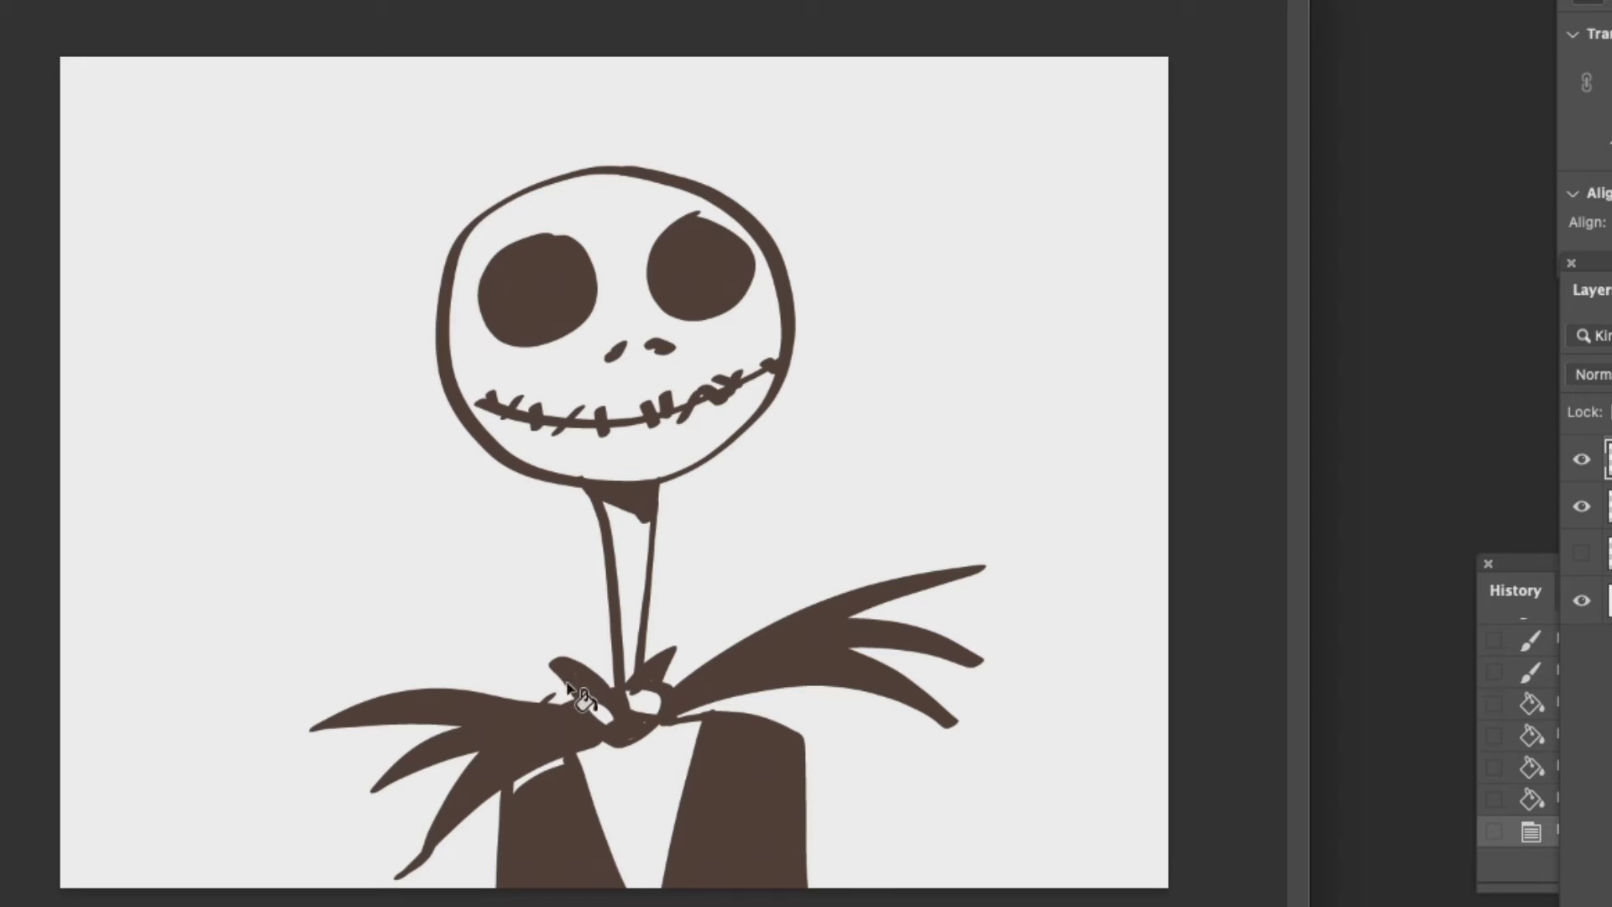
{"action": "key", "text": "b"}
{"action": "right_click", "coordinate": [611, 329]}
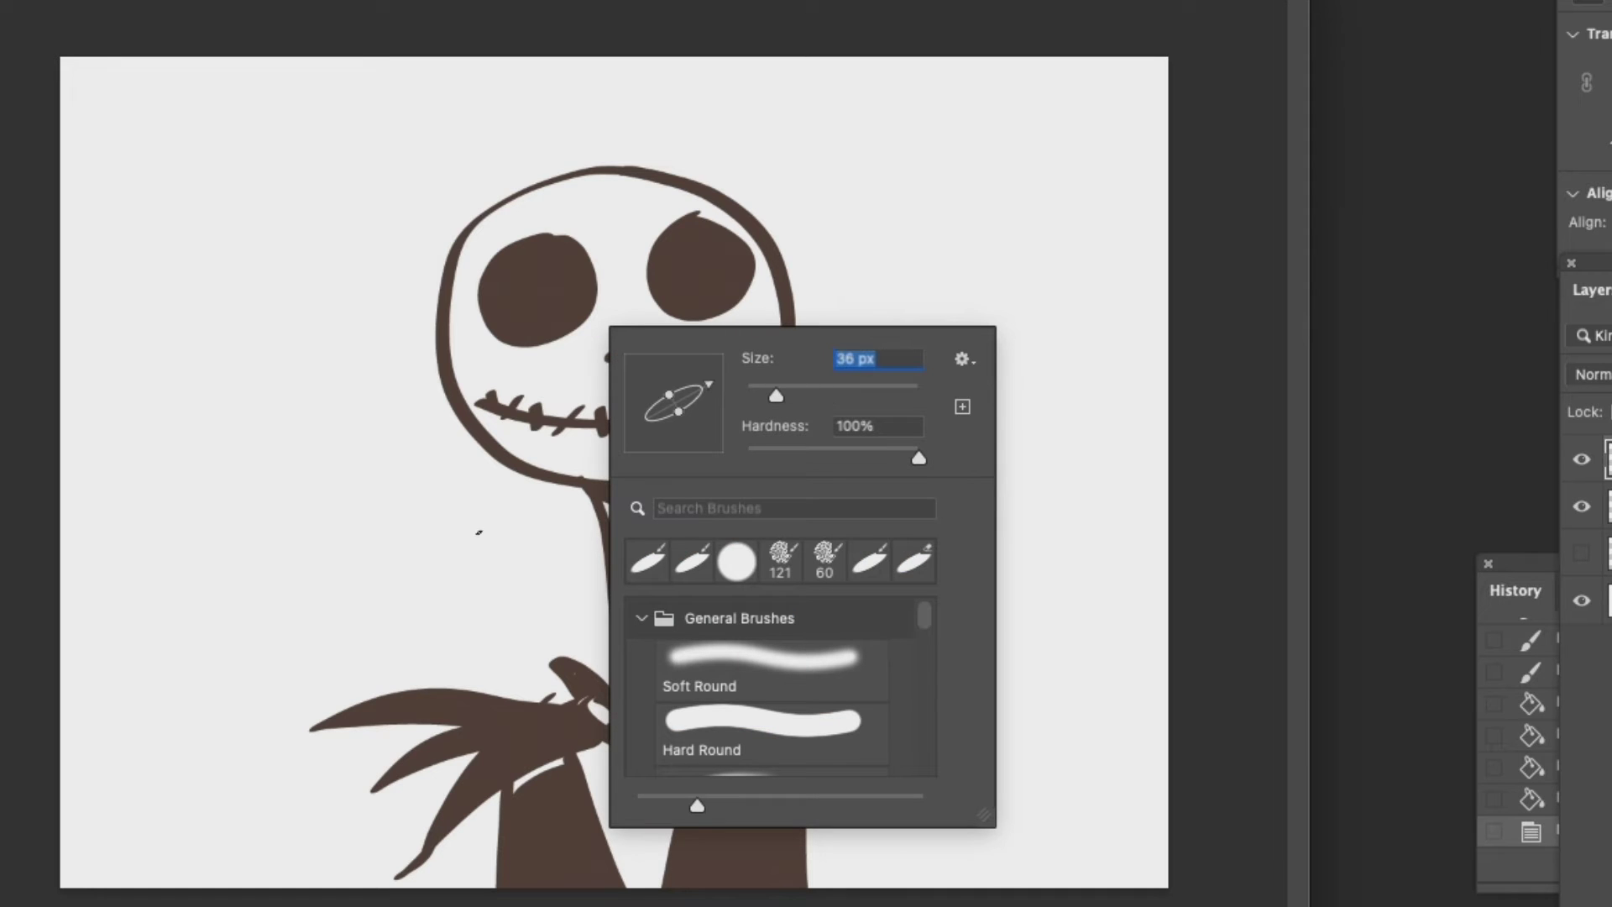
{"action": "mouse_move", "coordinate": [571, 769]}
{"action": "left_mouse_down"}
{"action": "mouse_move", "coordinate": [537, 812]}
{"action": "mouse_move", "coordinate": [559, 815]}
{"action": "mouse_move", "coordinate": [564, 878]}
{"action": "mouse_move", "coordinate": [613, 852]}
{"action": "mouse_move", "coordinate": [609, 889]}
{"action": "left_mouse_up"}
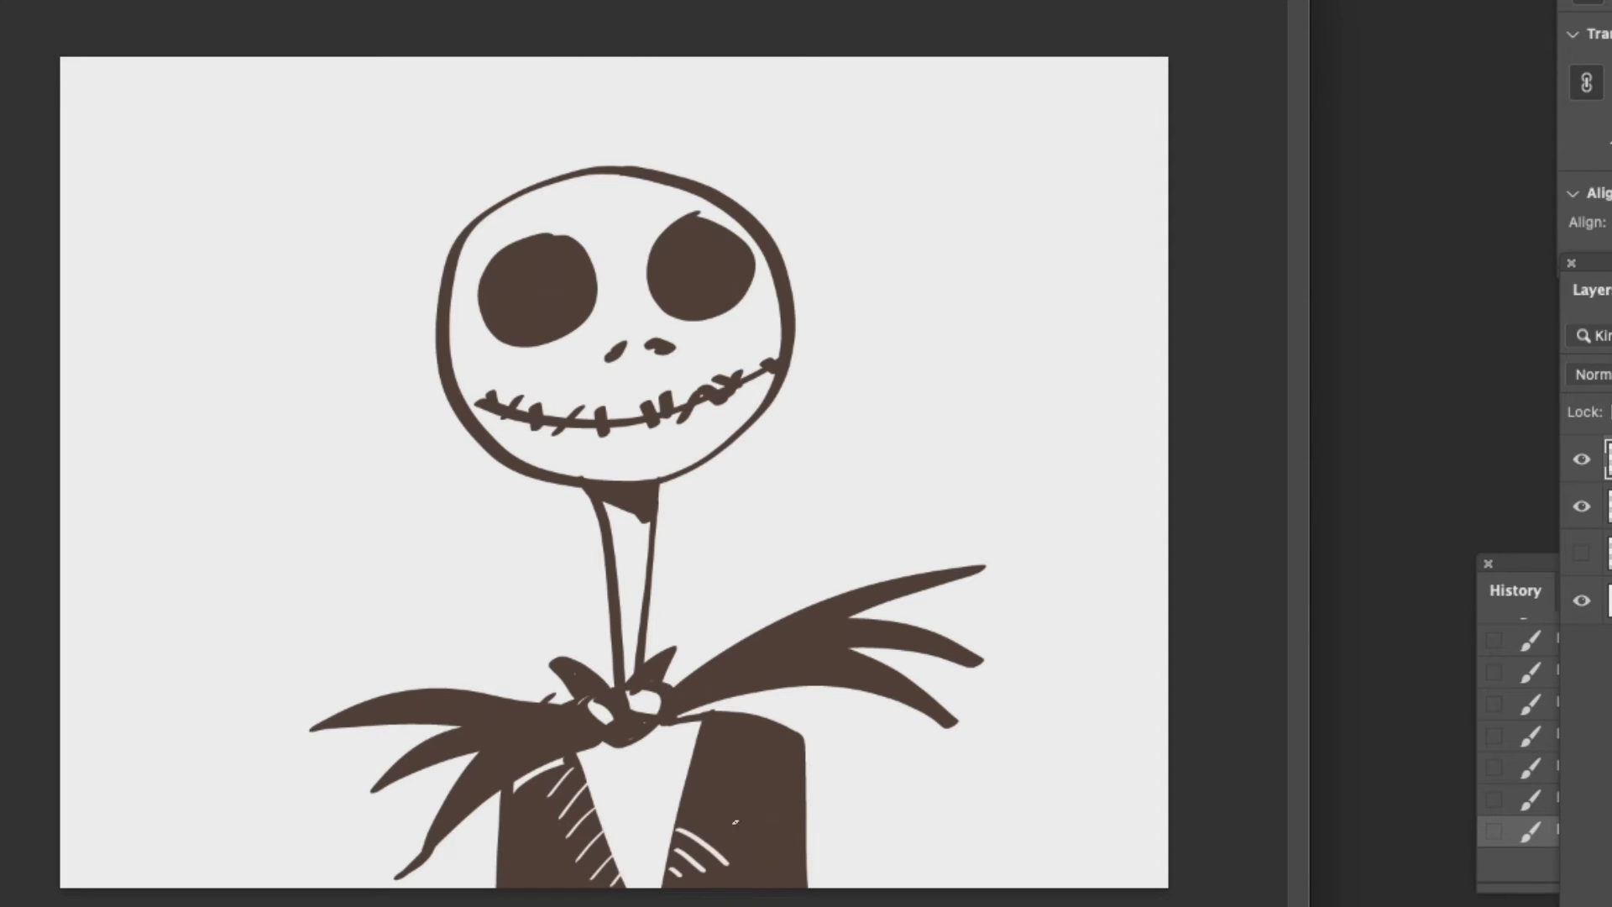
{"action": "left_click_drag", "start_coordinate": [686, 772], "coordinate": [745, 820]}
{"action": "left_click_drag", "start_coordinate": [695, 752], "coordinate": [744, 789]}
{"action": "mouse_move", "coordinate": [697, 724]}
{"action": "left_mouse_down"}
{"action": "mouse_move", "coordinate": [743, 760]}
{"action": "mouse_move", "coordinate": [789, 880]}
{"action": "left_mouse_up"}
Draw thin, light vertical pinstripes down the jacket's left panel
{"action": "left_click_drag", "start_coordinate": [510, 796], "coordinate": [507, 887]}
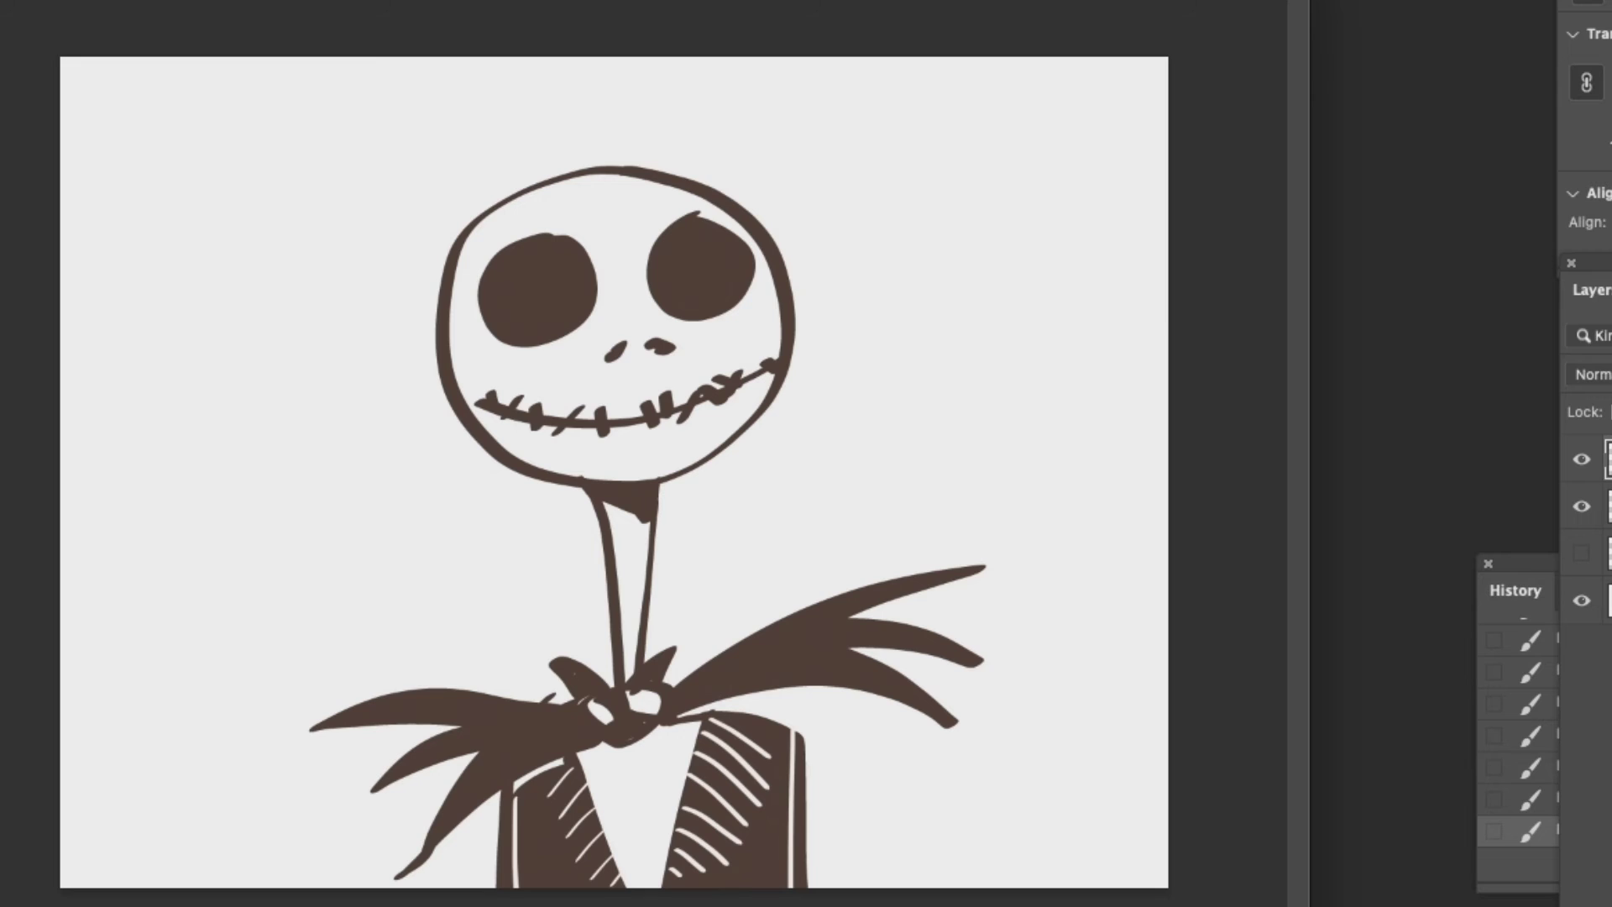
{"action": "left_click_drag", "start_coordinate": [531, 783], "coordinate": [547, 886]}
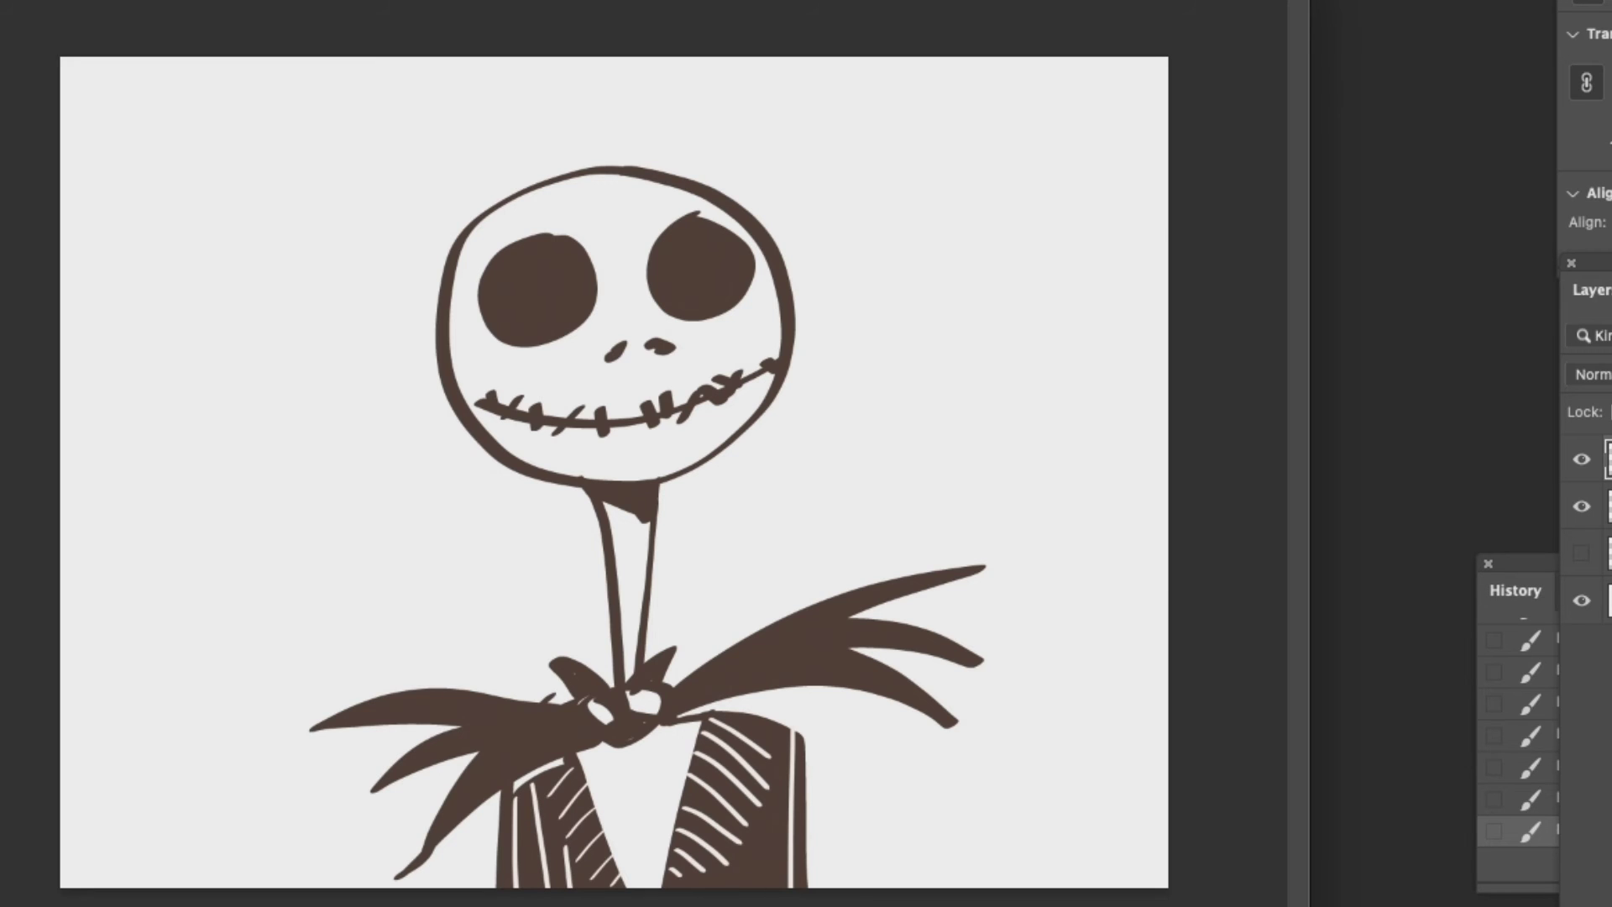